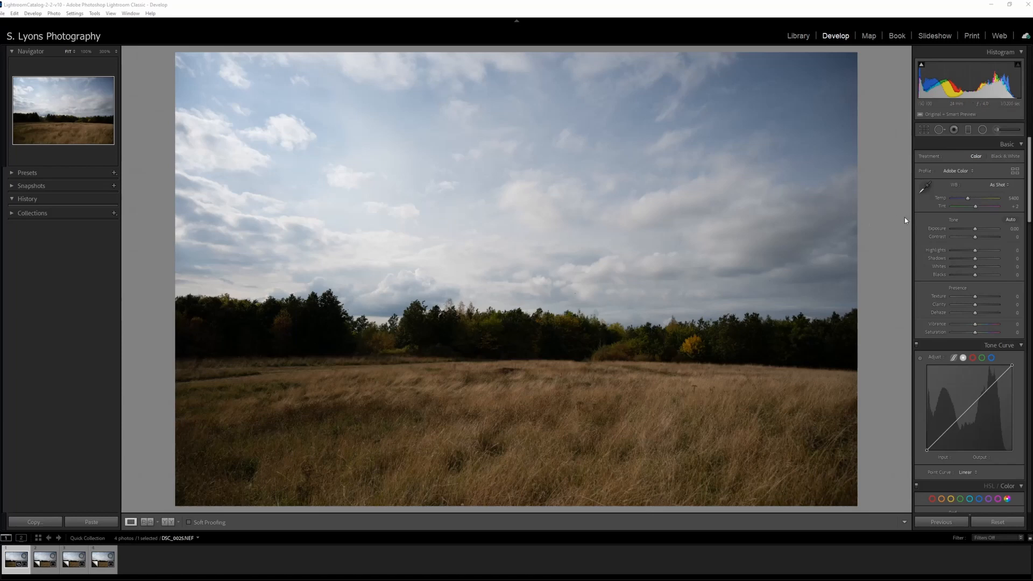
Set the field photo's overall exposure to +0.44 and its contrast to +53.
{"action": "left_click_drag", "start_coordinate": [979, 226], "coordinate": [977, 229]}
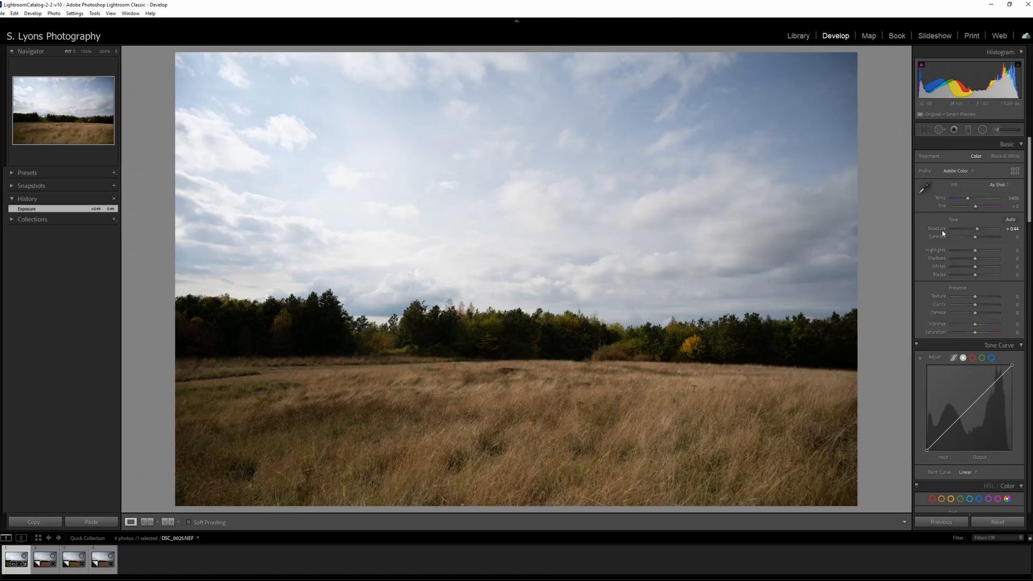
{"action": "left_click_drag", "start_coordinate": [974, 237], "coordinate": [987, 237]}
Add a graduated filter from the upper sky down into the field, set its exposure to about −1.03 and raise its contrast.
{"action": "left_click", "coordinate": [967, 130]}
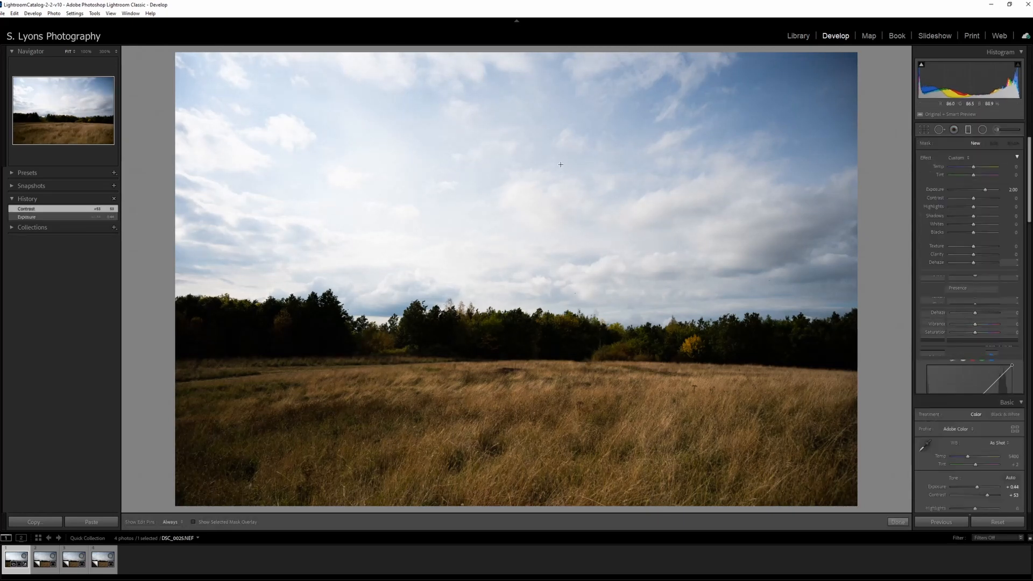
{"action": "left_click_drag", "start_coordinate": [527, 129], "coordinate": [528, 353]}
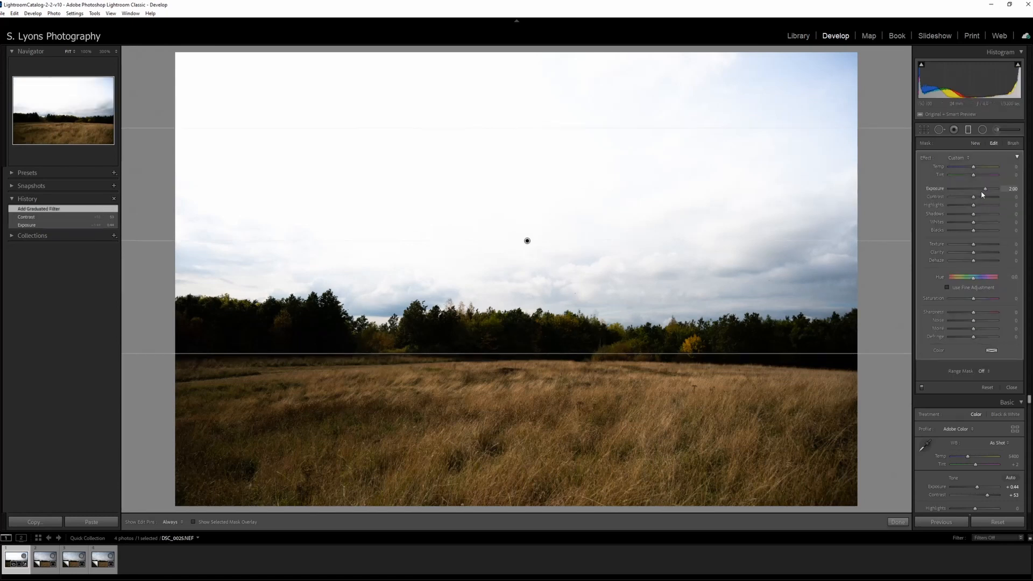
{"action": "left_click_drag", "start_coordinate": [987, 188], "coordinate": [971, 194]}
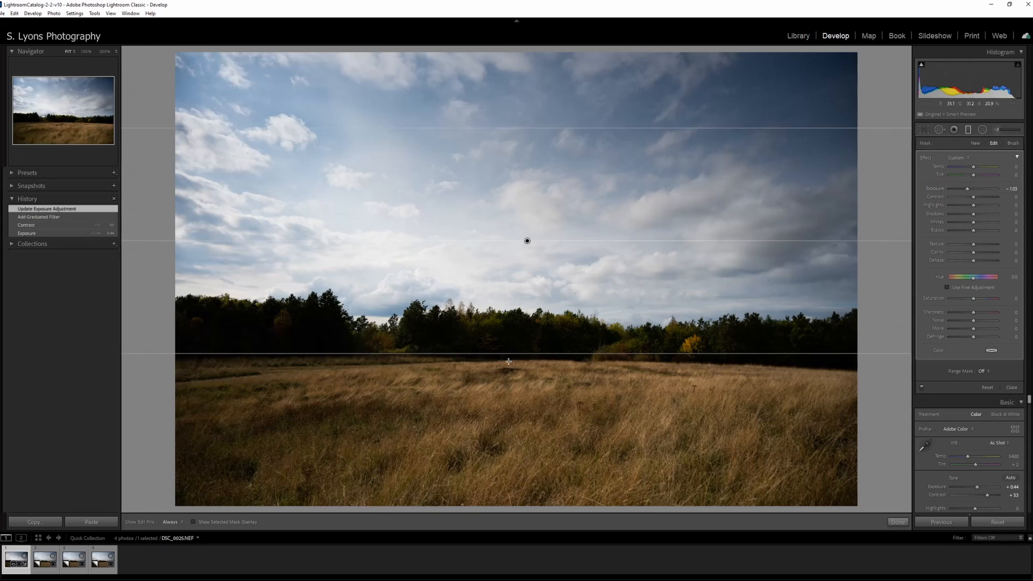
{"action": "left_click_drag", "start_coordinate": [525, 352], "coordinate": [518, 418]}
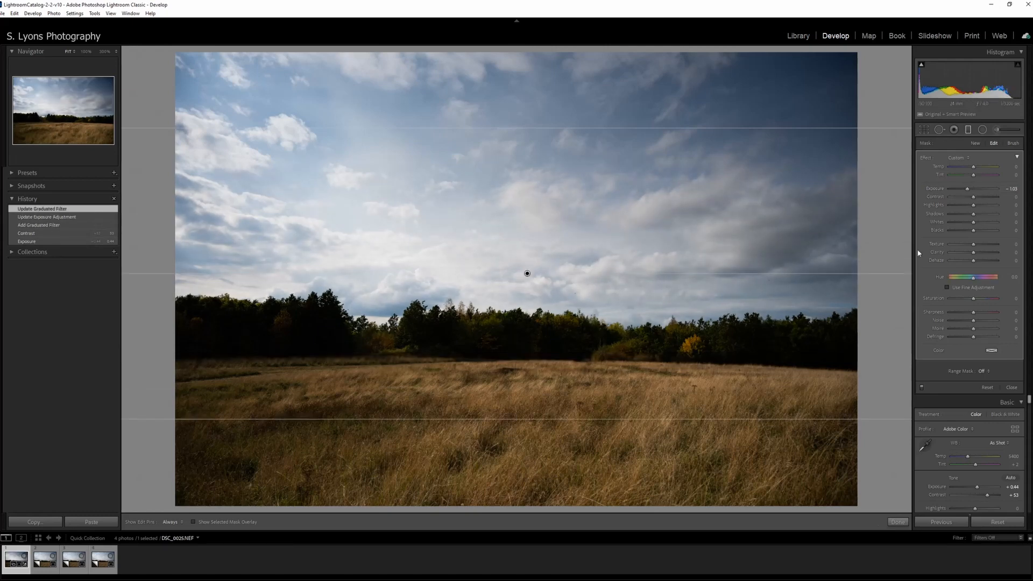
{"action": "left_click_drag", "start_coordinate": [973, 198], "coordinate": [985, 199]}
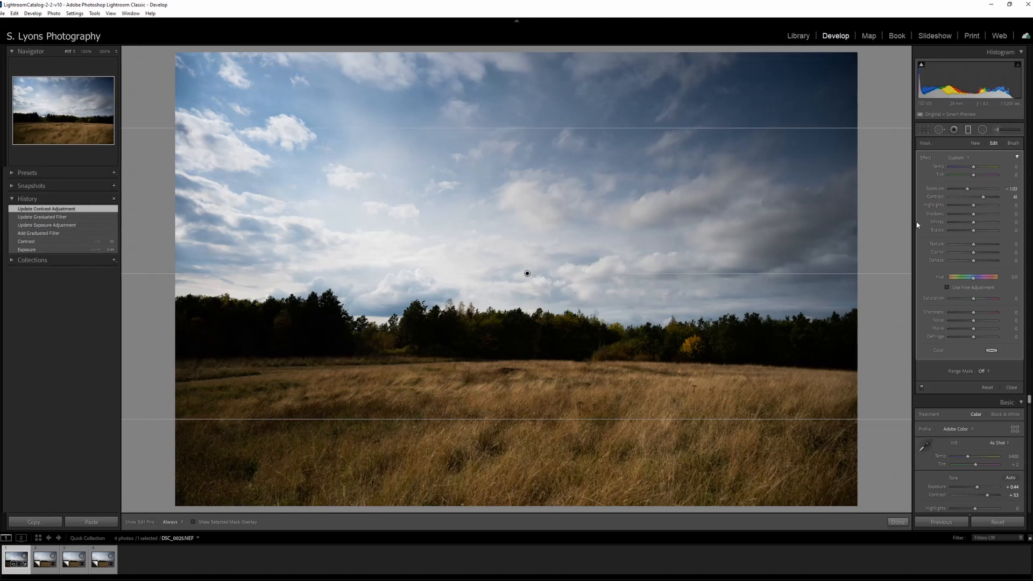
{"action": "left_click", "coordinate": [969, 131]}
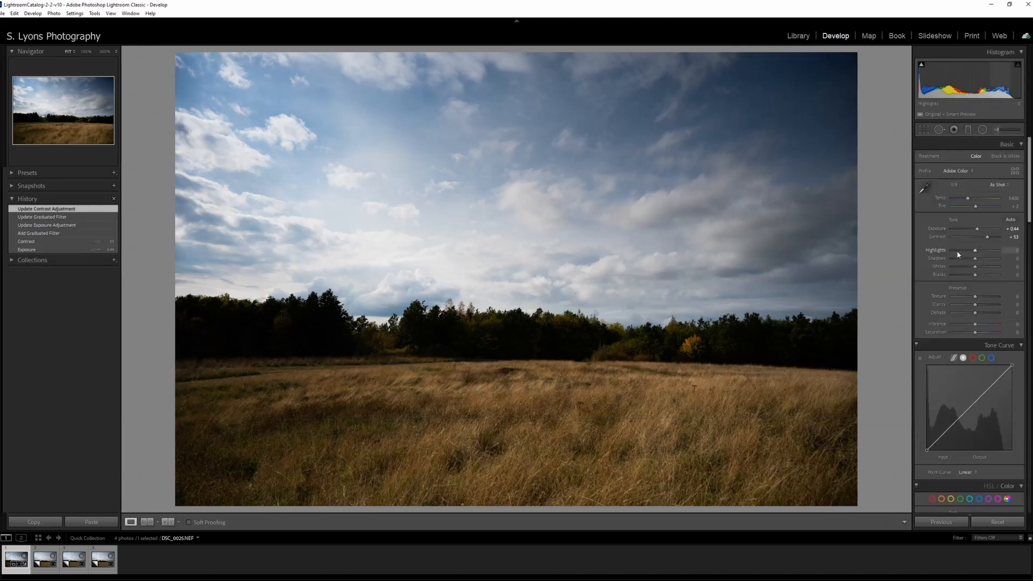
Heal the small dark speck in the clouds above the treeline, using a spot removal brush of size 16.
{"action": "left_click", "coordinate": [585, 288]}
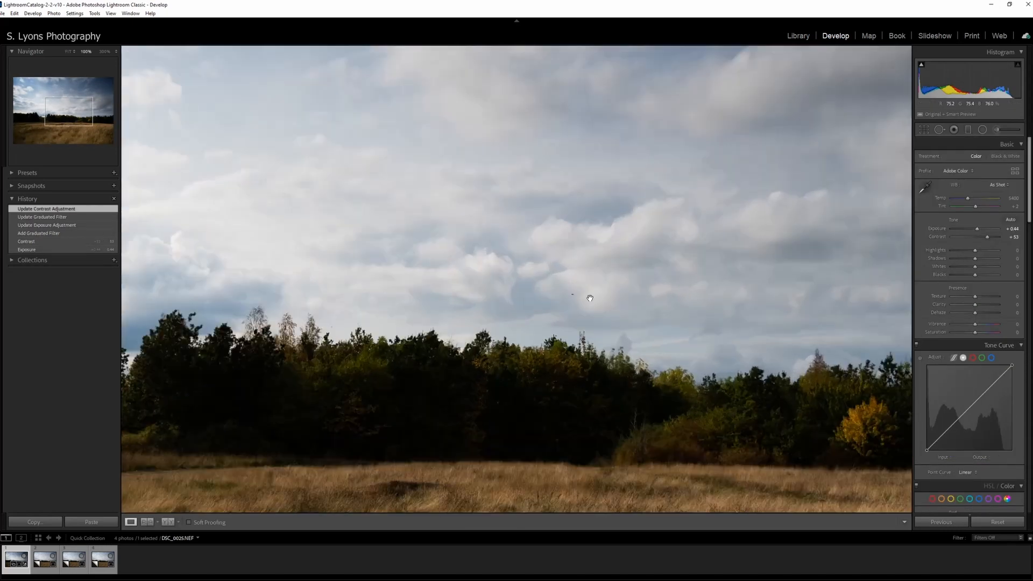
{"action": "left_click", "coordinate": [584, 305]}
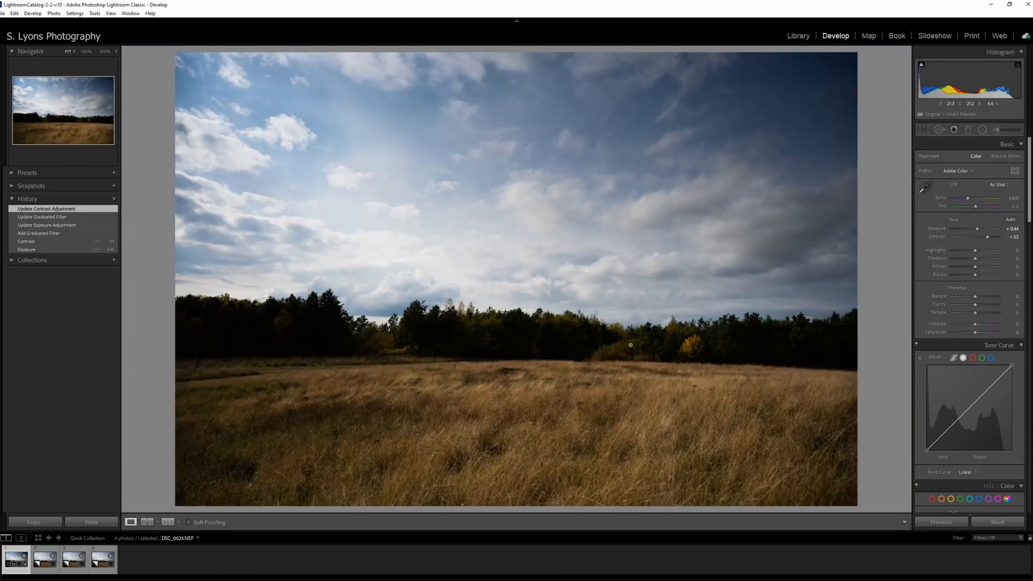
{"action": "left_click", "coordinate": [575, 293]}
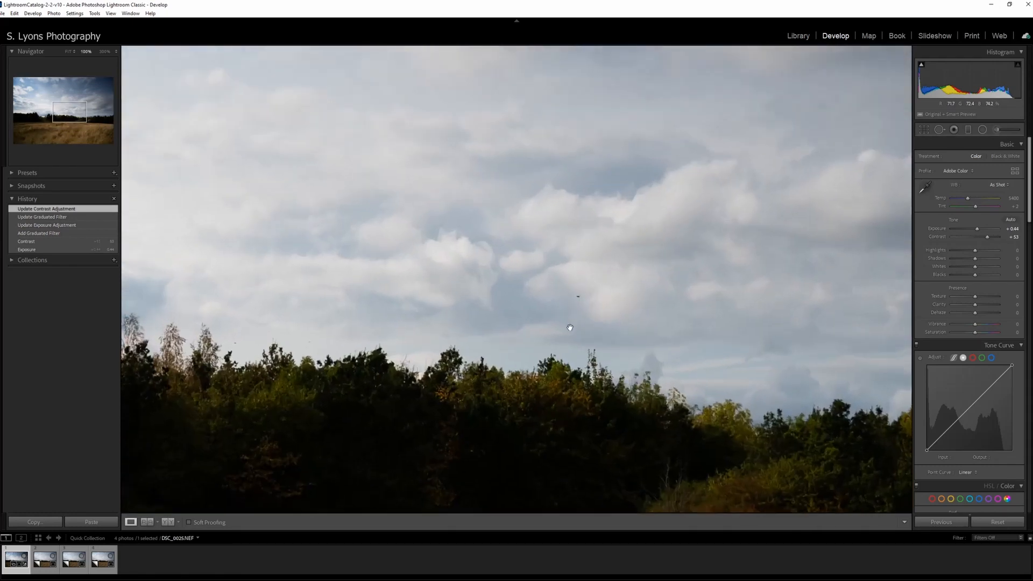
{"action": "left_click", "coordinate": [939, 129]}
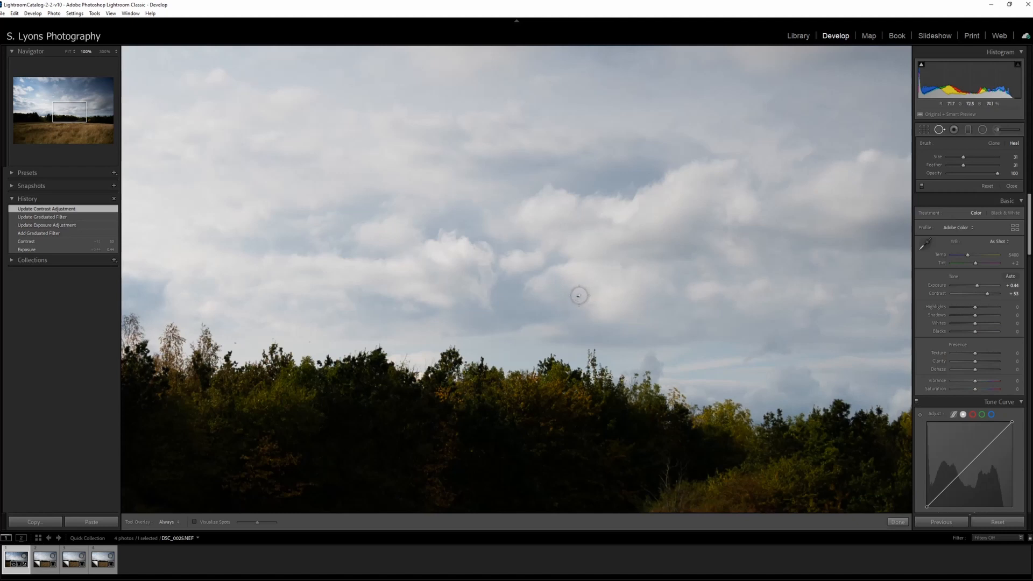
{"action": "left_click_drag", "start_coordinate": [964, 157], "coordinate": [959, 159]}
{"action": "left_click", "coordinate": [577, 297]}
{"action": "key", "text": "q"}
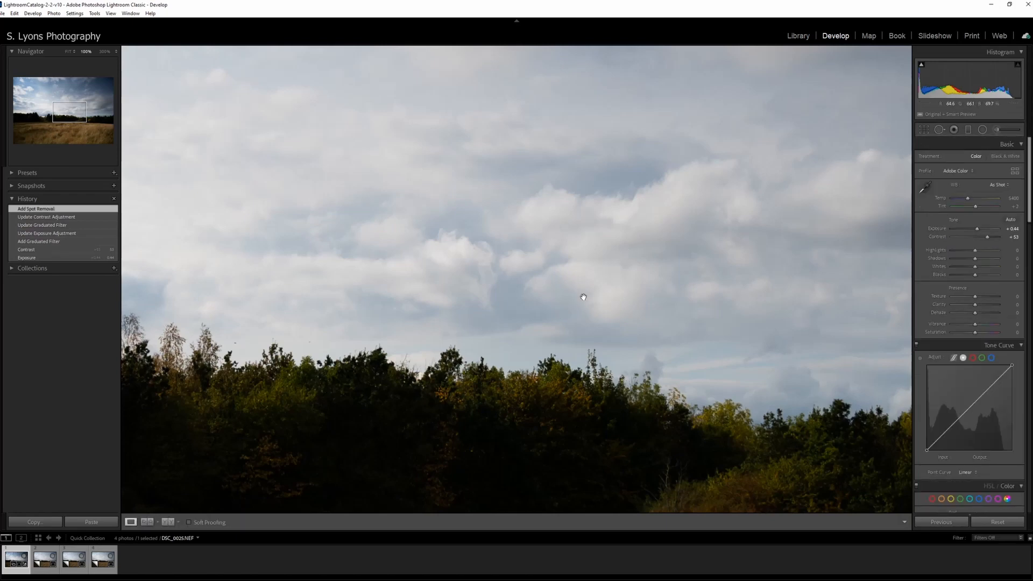
{"action": "left_click", "coordinate": [570, 321]}
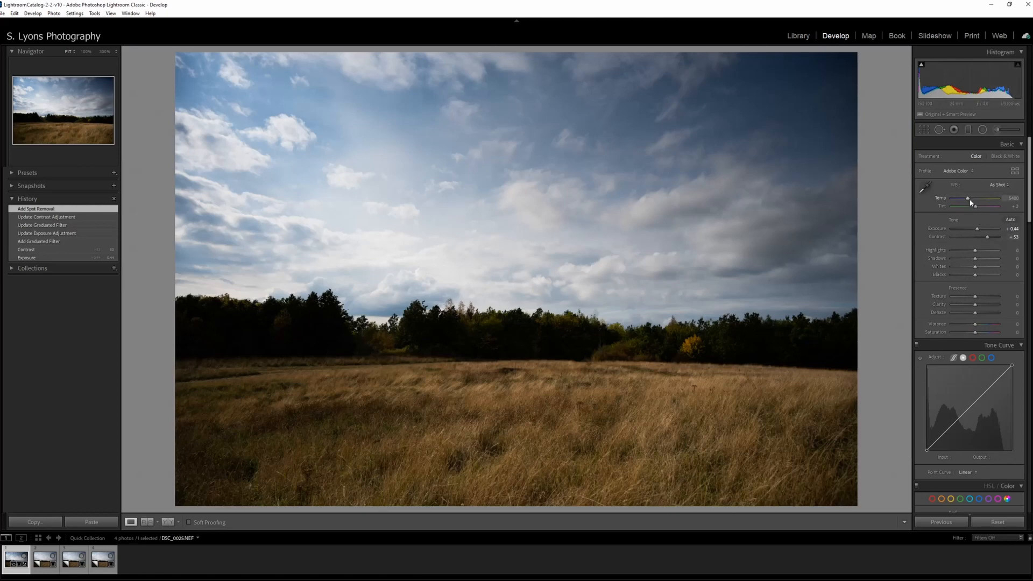
Set the temperature to 6298, highlights to −60, shadows to +47, whites to +39 and blacks to −21.
{"action": "left_click_drag", "start_coordinate": [969, 200], "coordinate": [971, 201]}
{"action": "left_click_drag", "start_coordinate": [972, 202], "coordinate": [973, 202]}
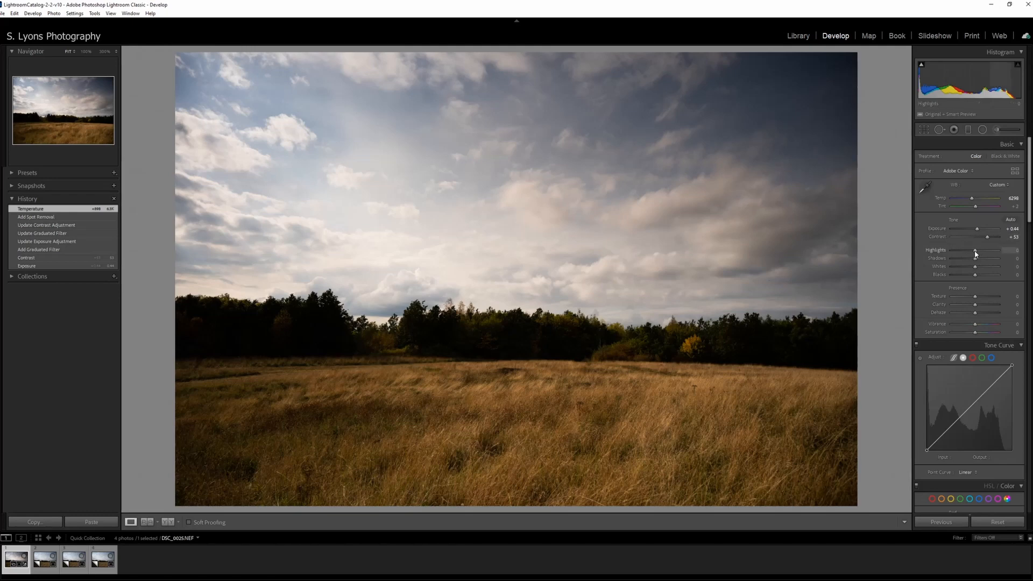
{"action": "mouse_move", "coordinate": [975, 254]}
{"action": "left_mouse_down"}
{"action": "mouse_move", "coordinate": [957, 255]}
{"action": "mouse_move", "coordinate": [1004, 265]}
{"action": "mouse_move", "coordinate": [988, 267]}
{"action": "left_mouse_up"}
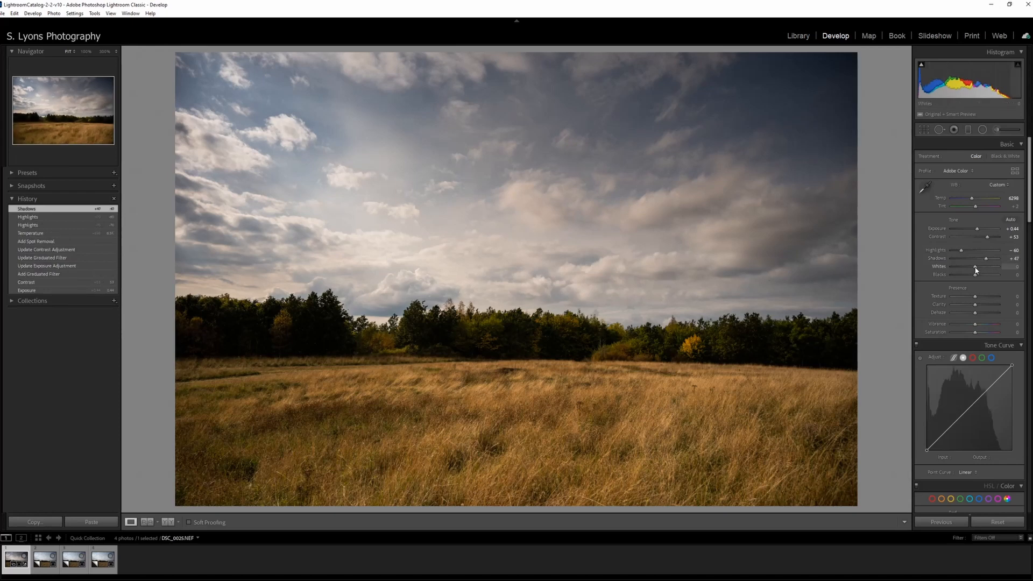
{"action": "mouse_move", "coordinate": [973, 267]}
{"action": "left_mouse_down"}
{"action": "mouse_move", "coordinate": [964, 270]}
{"action": "mouse_move", "coordinate": [990, 269]}
{"action": "mouse_move", "coordinate": [971, 278]}
{"action": "left_mouse_up"}
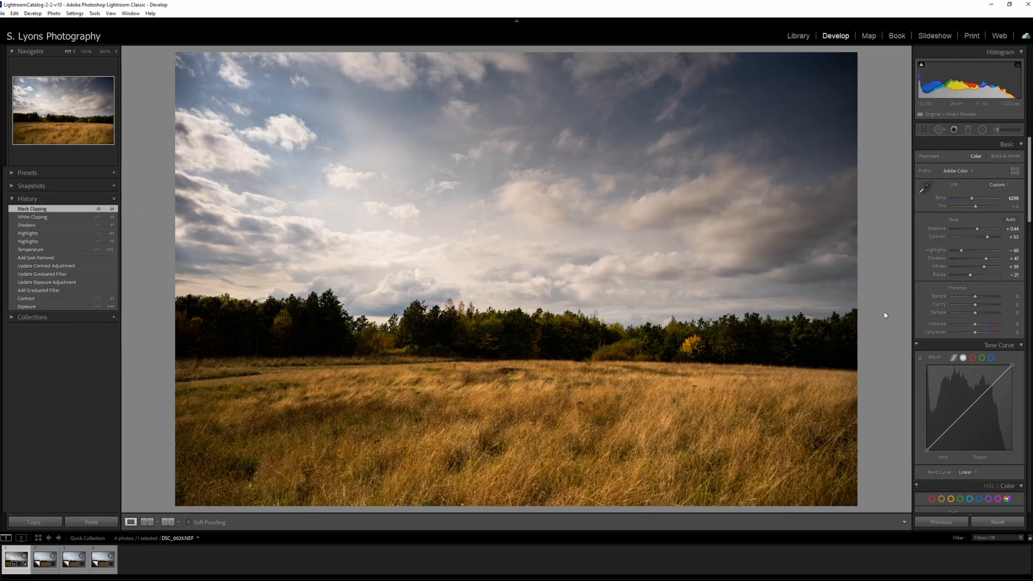
Set the yellow saturation to +40 and the blue saturation to +52, and compare the edit with the original photo.
{"action": "scroll", "coordinate": [928, 288], "scroll_direction": "down", "scroll_amount": 5}
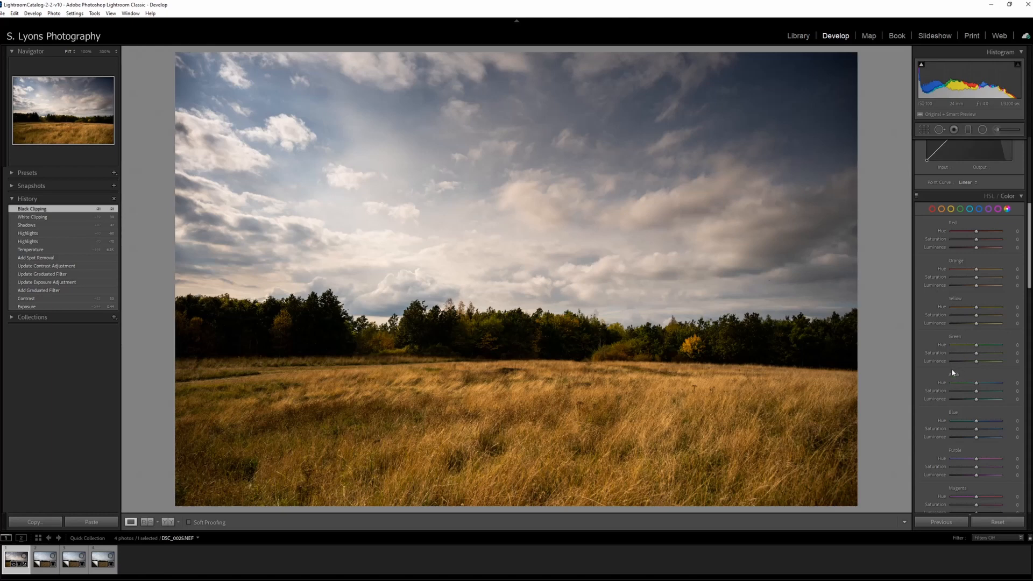
{"action": "left_click_drag", "start_coordinate": [976, 315], "coordinate": [986, 316]}
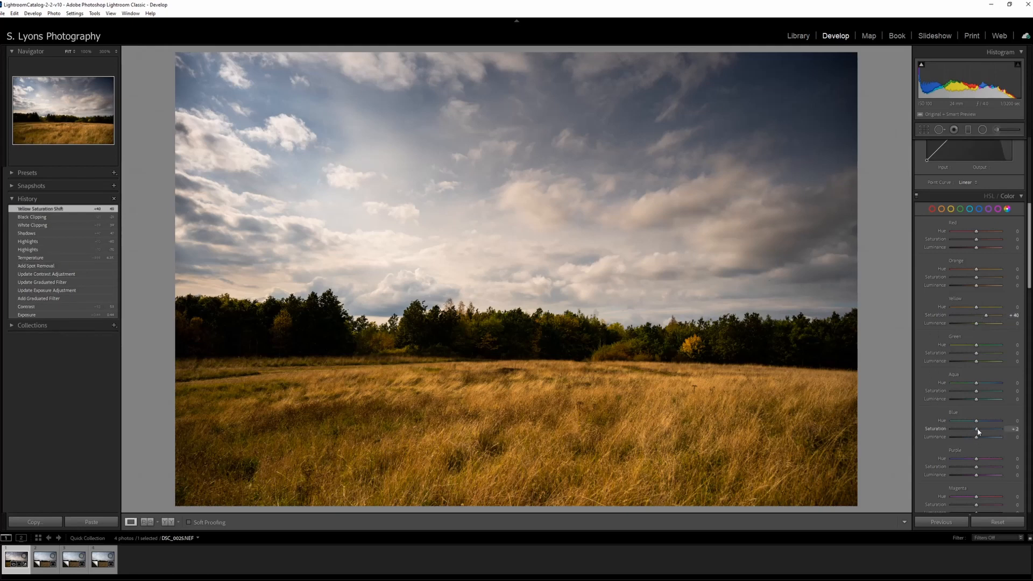
{"action": "mouse_move", "coordinate": [978, 431]}
{"action": "left_mouse_down"}
{"action": "mouse_move", "coordinate": [1000, 429]}
{"action": "mouse_move", "coordinate": [990, 431]}
{"action": "left_mouse_up"}
{"action": "scroll", "coordinate": [950, 398], "scroll_direction": "down", "scroll_amount": 5}
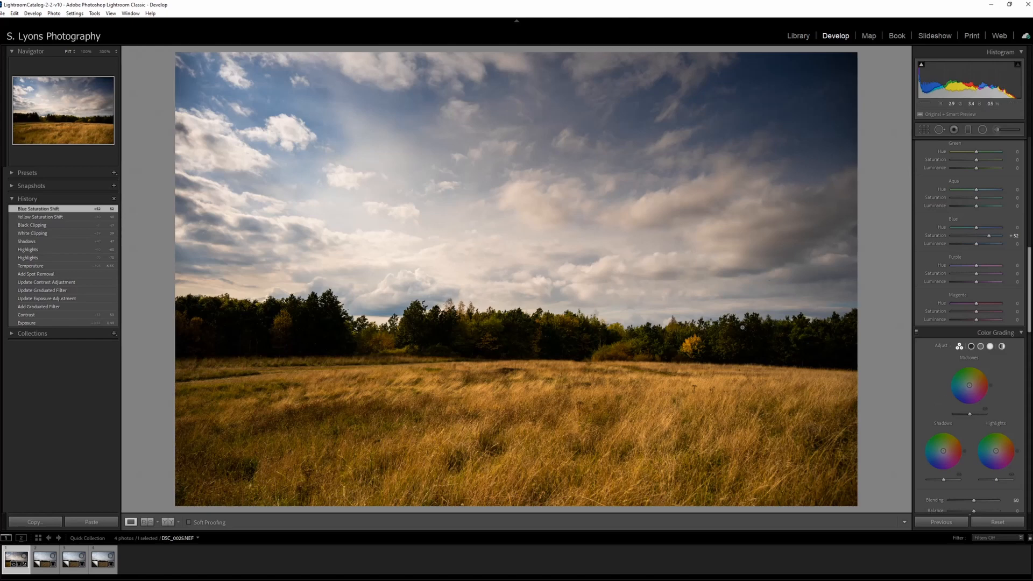
{"action": "key", "text": "backslash"}
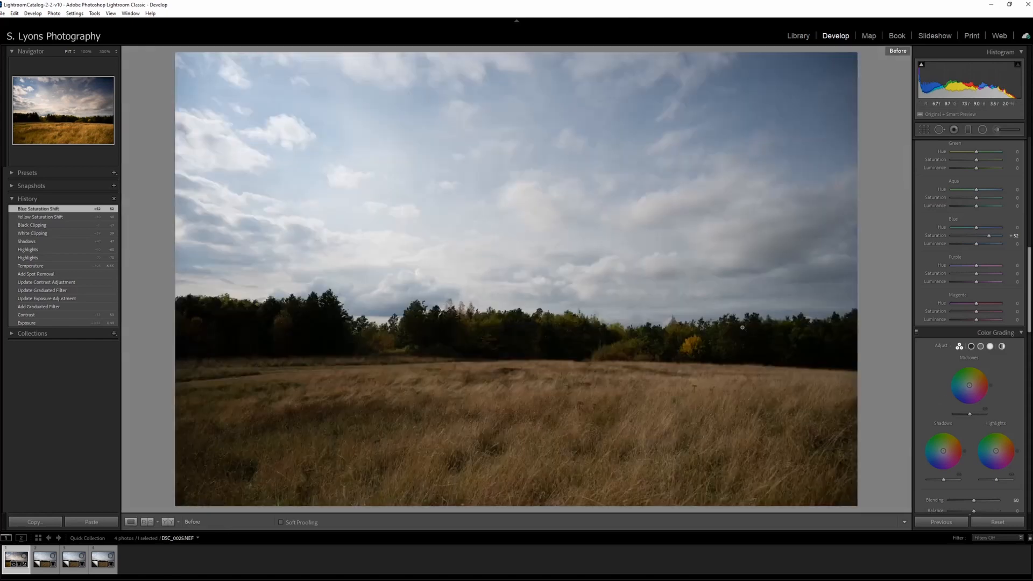
{"action": "key", "text": "backslash"}
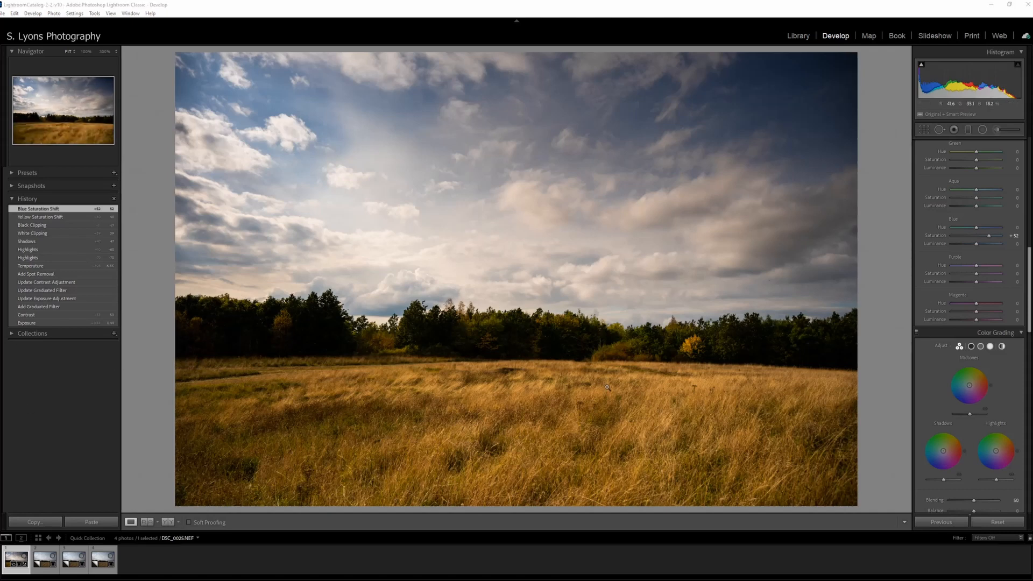
On virtual copy Copy 1, set temperature to 4607, exposure to −0.86, highlights to +23, shadows to +77 and blacks to +54.
{"action": "key", "text": "ctrl+apostrophe"}
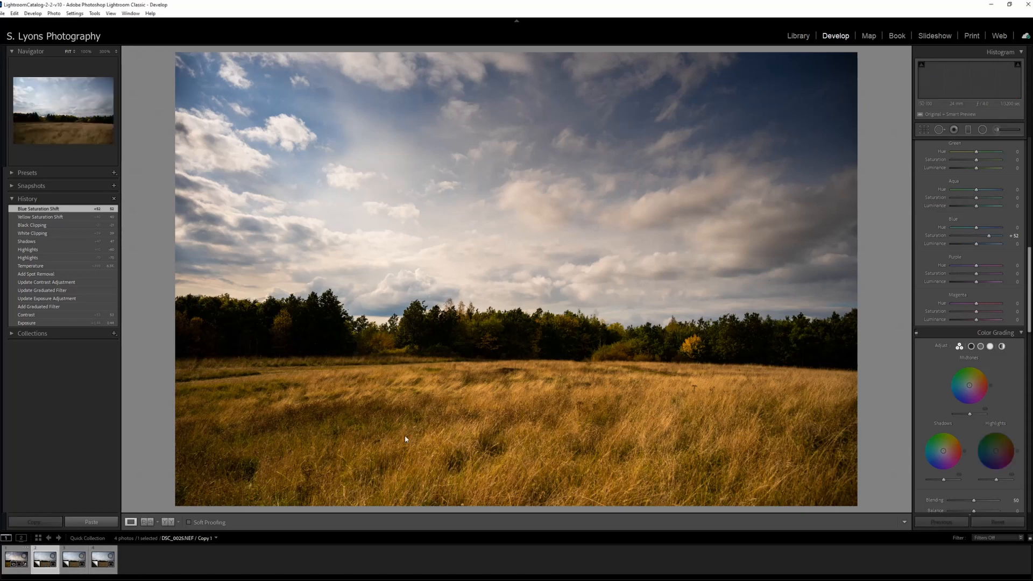
{"action": "scroll", "coordinate": [925, 251], "scroll_direction": "up", "scroll_amount": 5}
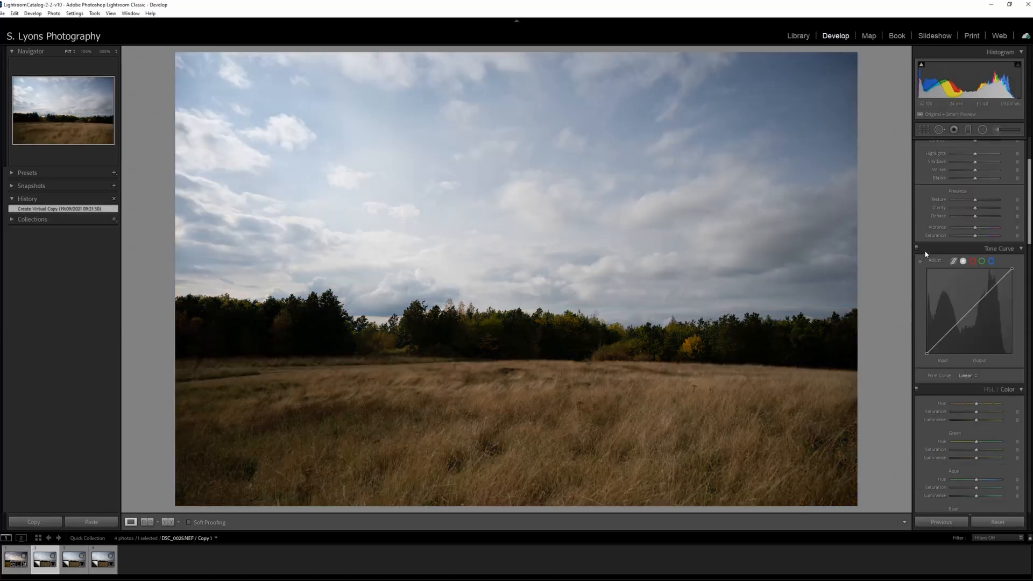
{"action": "scroll", "coordinate": [925, 254], "scroll_direction": "up", "scroll_amount": 3}
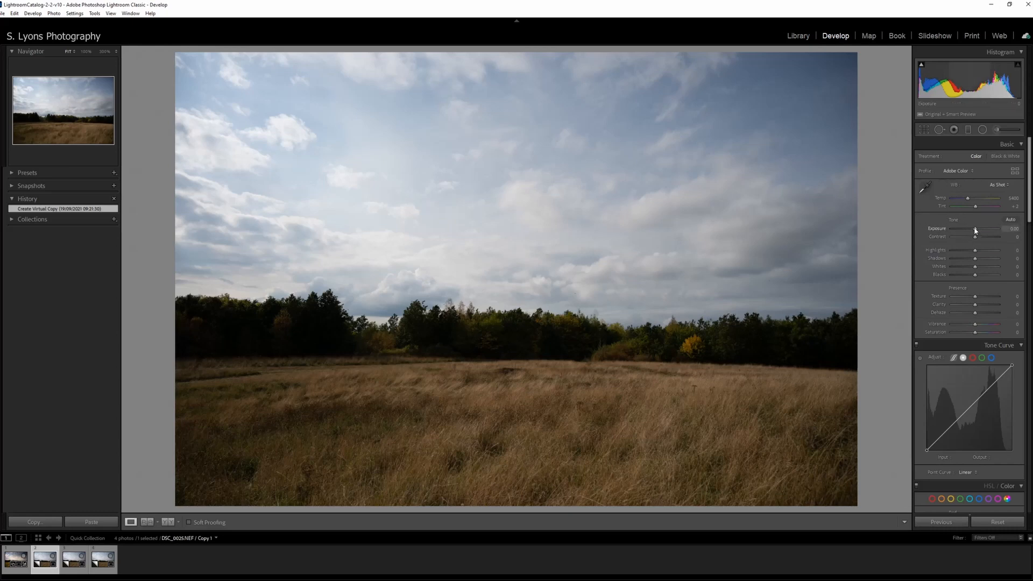
{"action": "left_click_drag", "start_coordinate": [977, 232], "coordinate": [989, 276]}
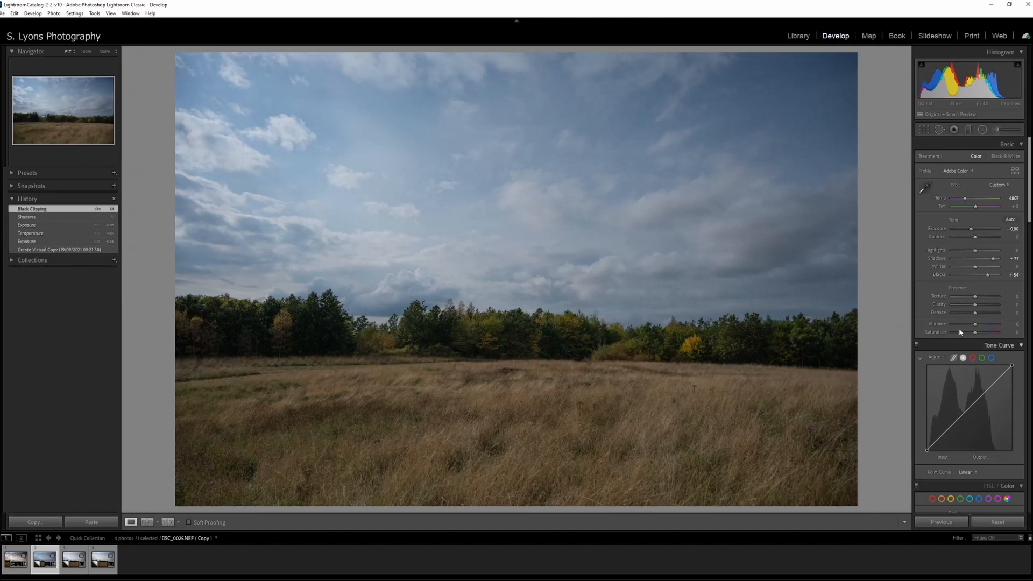
{"action": "left_click_drag", "start_coordinate": [975, 253], "coordinate": [984, 258]}
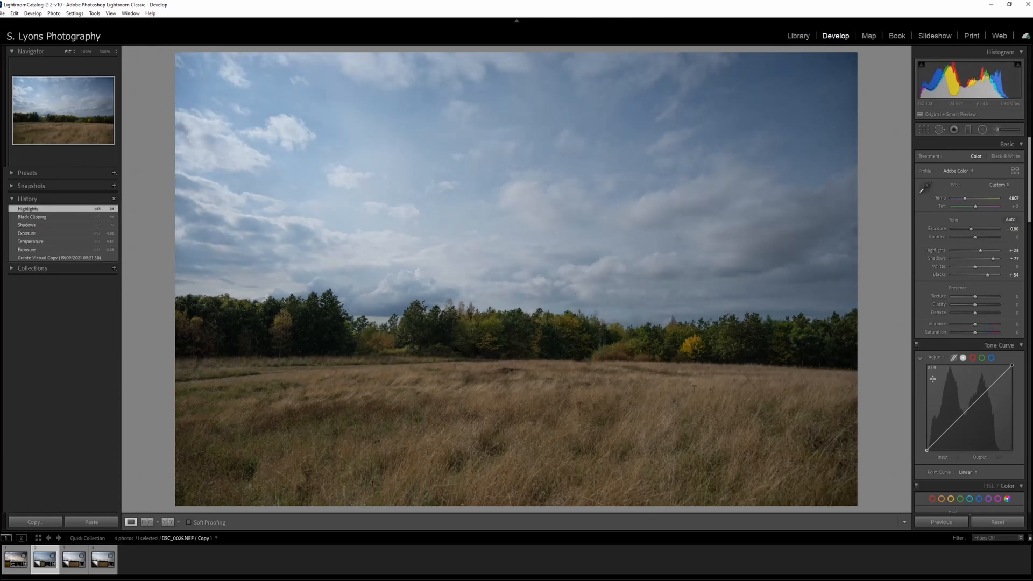
Shape a faded S-shaped tone curve with the black point raised to output 40, the white point lowered and the shadows pulled down.
{"action": "left_click_drag", "start_coordinate": [927, 450], "coordinate": [925, 451]}
{"action": "left_click_drag", "start_coordinate": [924, 450], "coordinate": [918, 439]}
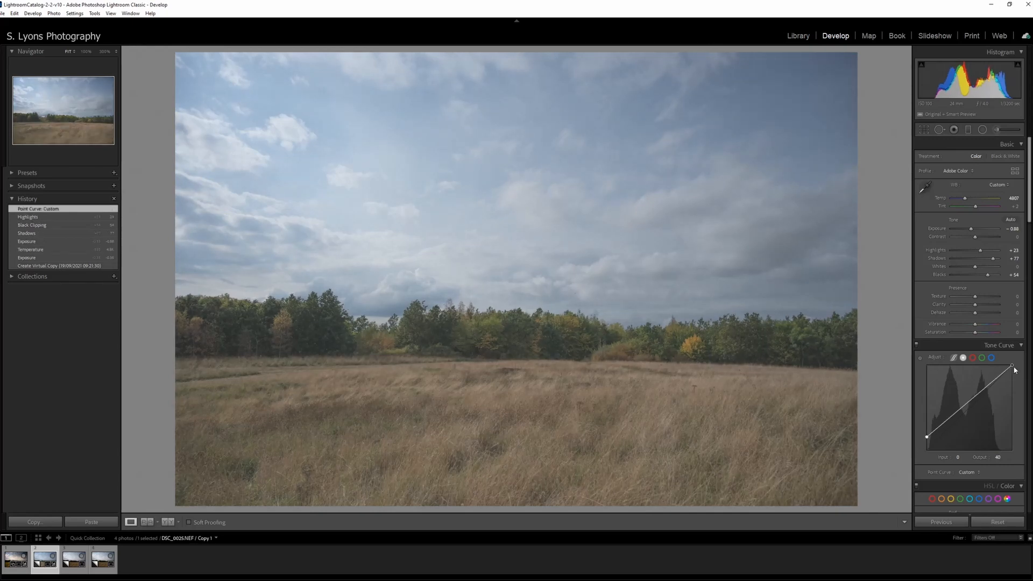
{"action": "left_click_drag", "start_coordinate": [1015, 370], "coordinate": [992, 388]}
{"action": "left_click", "coordinate": [995, 390]}
{"action": "left_click_drag", "start_coordinate": [946, 419], "coordinate": [949, 433]}
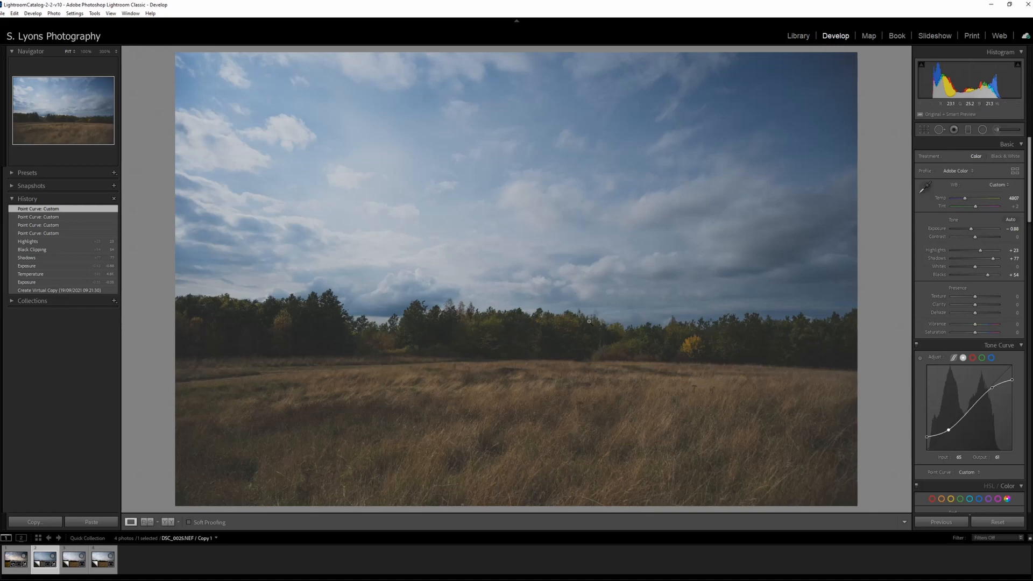
Remove the dark speck in the virtual copy's sky above the trees with the healing spot brush.
{"action": "left_click", "coordinate": [571, 285]}
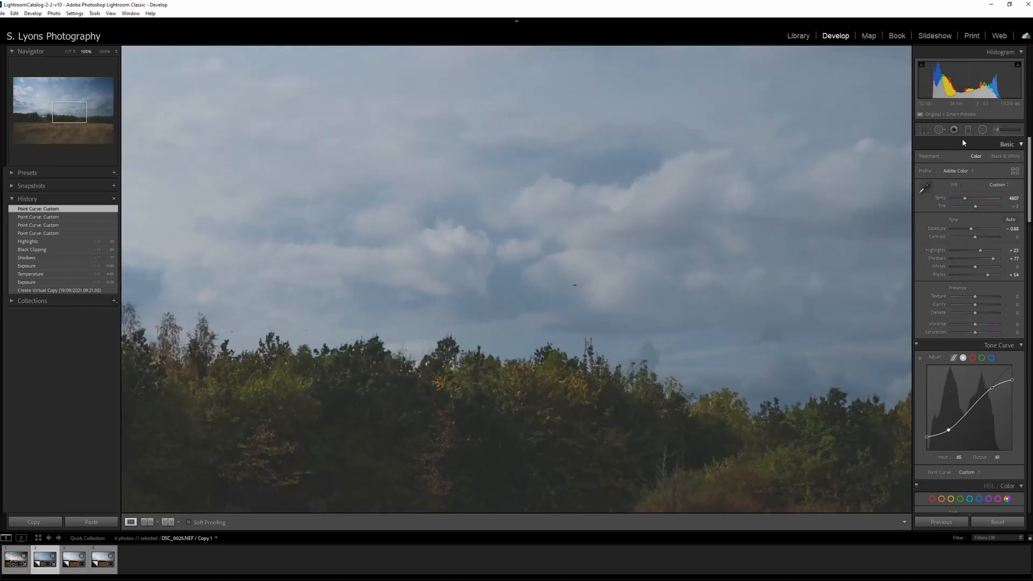
{"action": "left_click", "coordinate": [939, 130]}
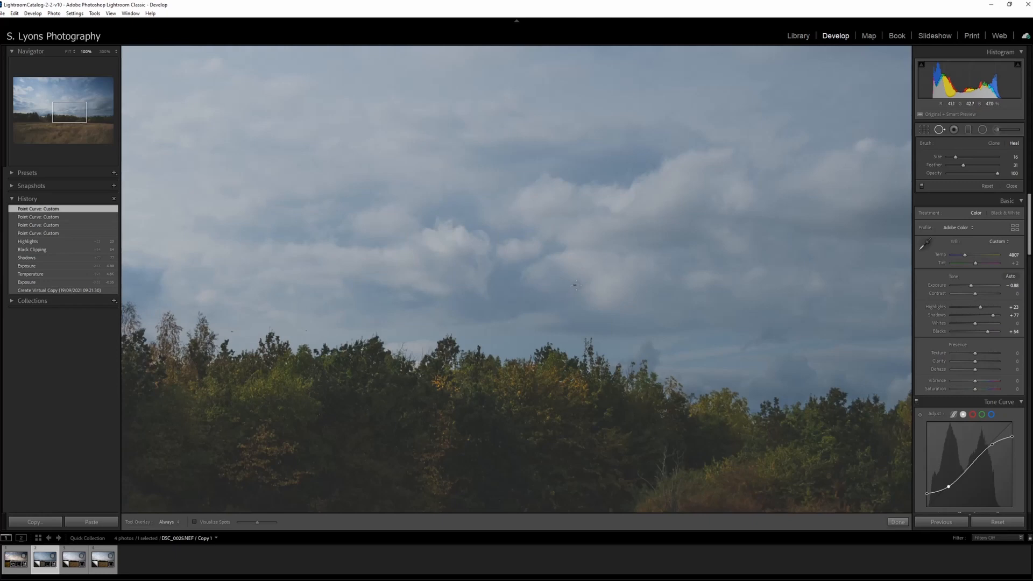
{"action": "left_click", "coordinate": [575, 285]}
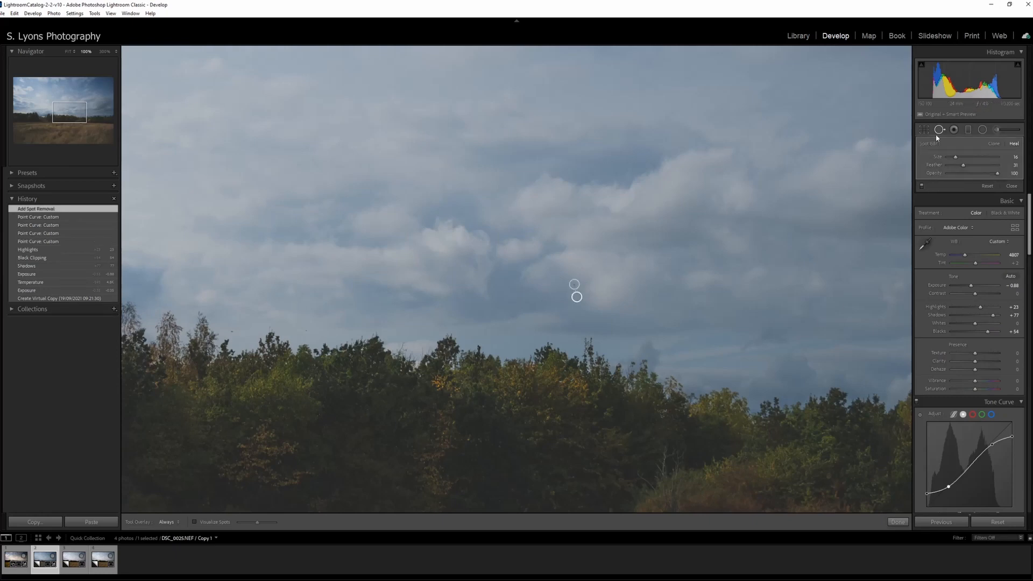
{"action": "key", "text": "q"}
{"action": "left_click", "coordinate": [836, 323]}
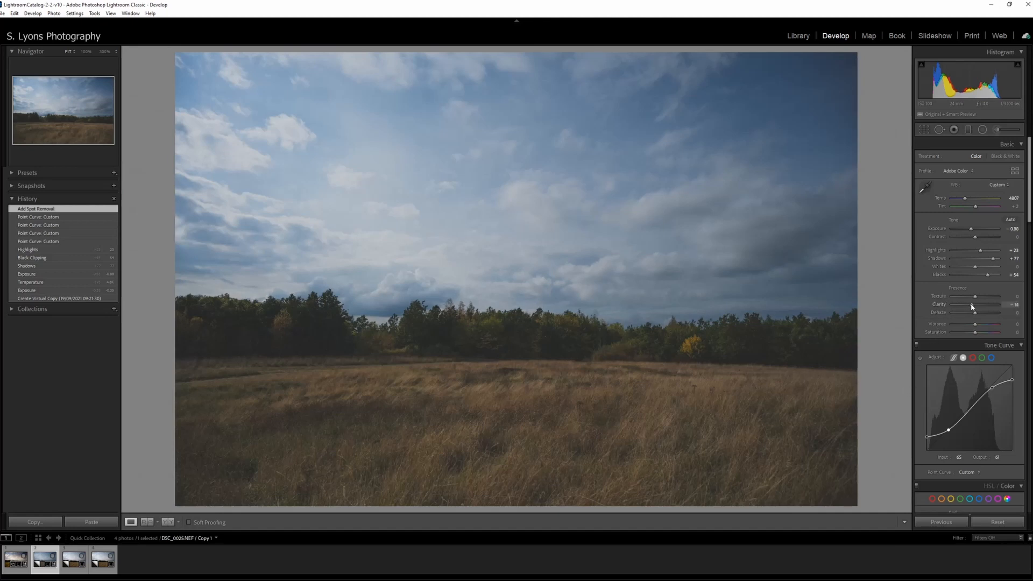
Set the virtual copy's clarity to −25 and check the softened trees and grass up close.
{"action": "left_click_drag", "start_coordinate": [973, 307], "coordinate": [961, 308]}
{"action": "left_click", "coordinate": [1011, 305]}
{"action": "key", "text": "Return"}
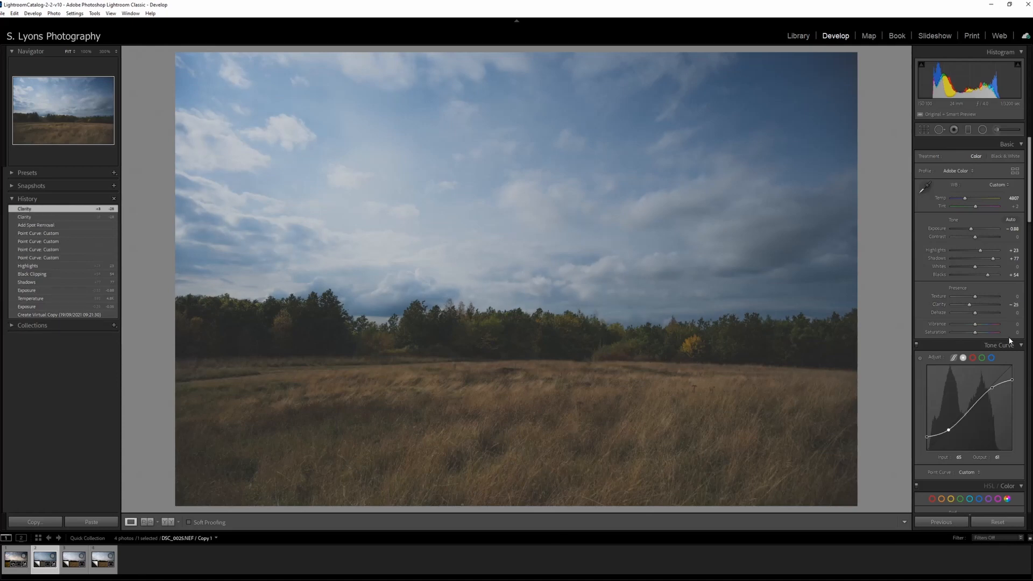
{"action": "left_click", "coordinate": [469, 334]}
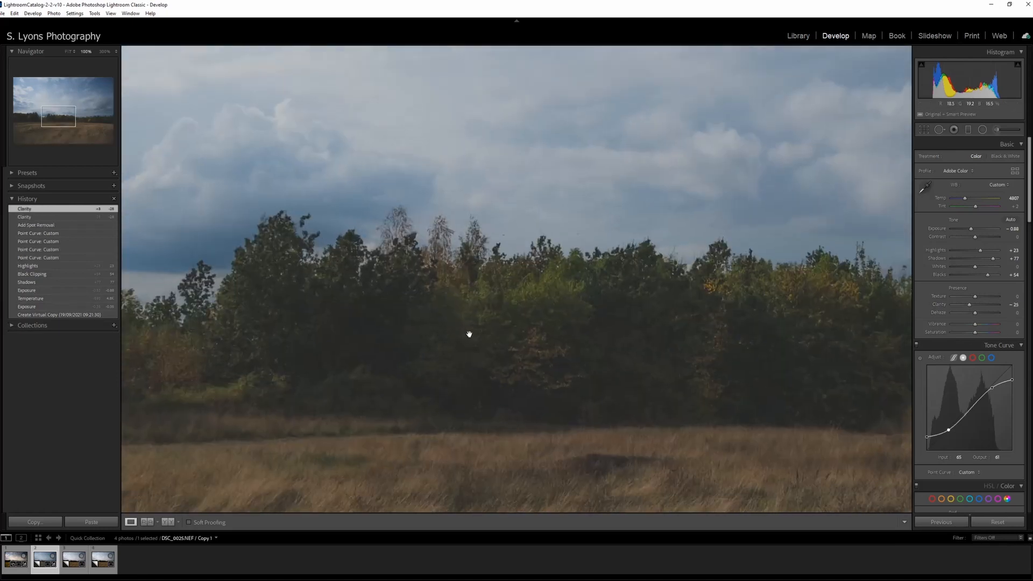
{"action": "left_click_drag", "start_coordinate": [468, 334], "coordinate": [450, 140]}
{"action": "left_click", "coordinate": [535, 348]}
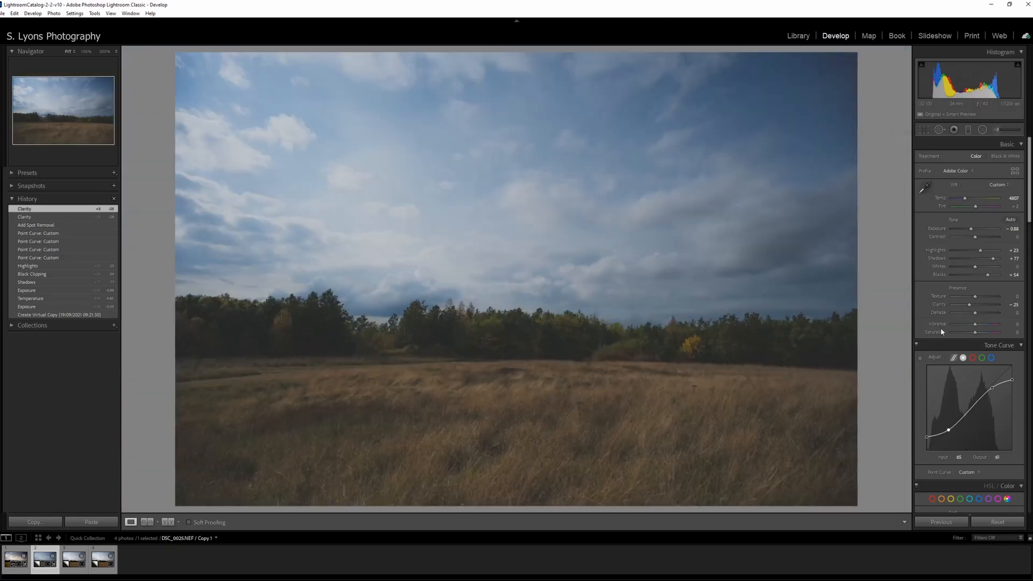
Set vibrance to −11, raise yellow and green saturation and luminance, with green at +53 and +47, and compare with the unedited photo.
{"action": "scroll", "coordinate": [940, 328], "scroll_direction": "down", "scroll_amount": 3}
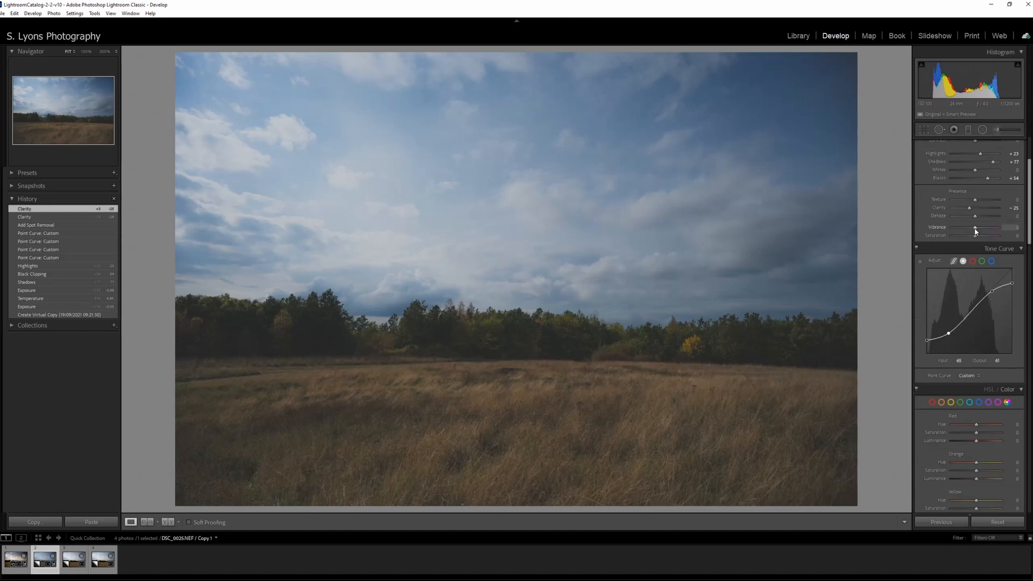
{"action": "mouse_move", "coordinate": [975, 231]}
{"action": "left_mouse_down"}
{"action": "mouse_move", "coordinate": [985, 231]}
{"action": "mouse_move", "coordinate": [973, 230]}
{"action": "left_mouse_up"}
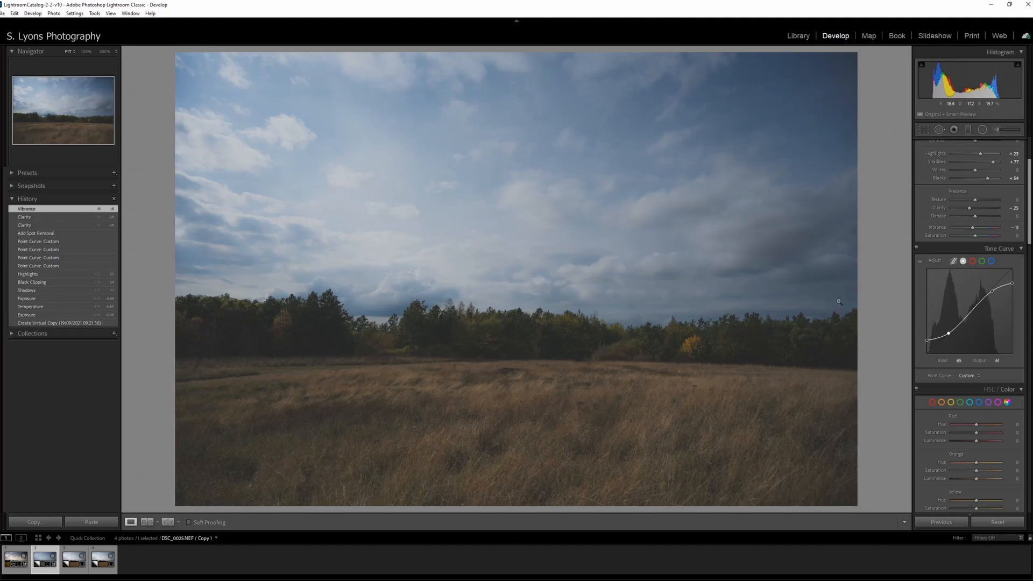
{"action": "scroll", "coordinate": [937, 275], "scroll_direction": "down", "scroll_amount": 4}
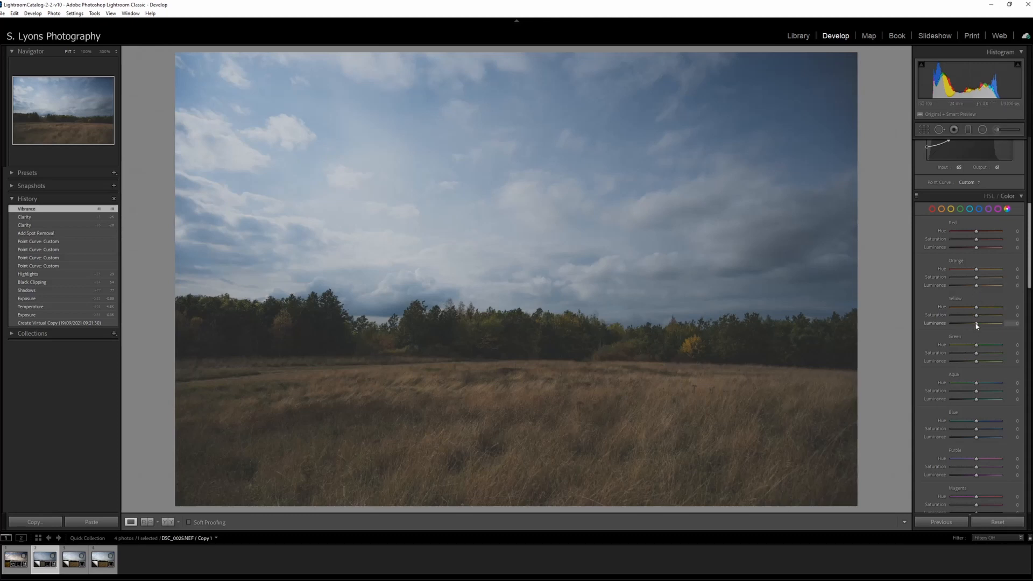
{"action": "left_click_drag", "start_coordinate": [976, 315], "coordinate": [988, 366]}
{"action": "scroll", "coordinate": [937, 388], "scroll_direction": "down", "scroll_amount": 5}
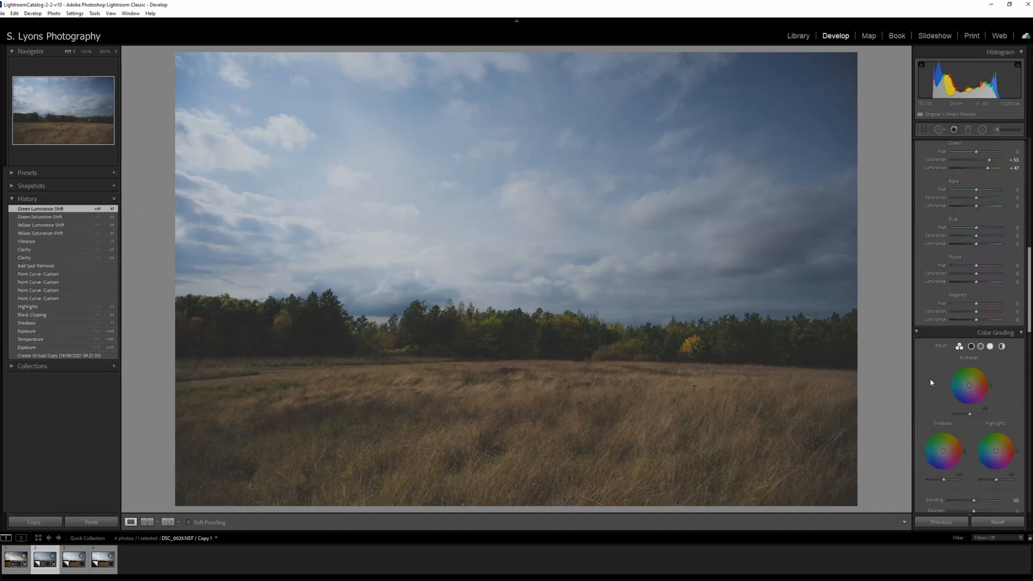
{"action": "scroll", "coordinate": [936, 366], "scroll_direction": "up", "scroll_amount": 10}
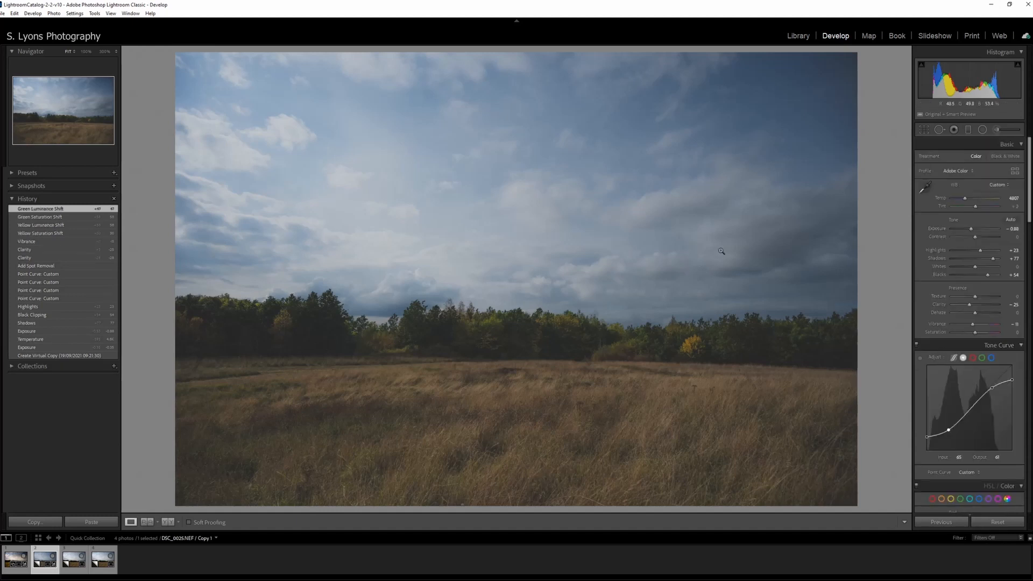
{"action": "key", "text": "backslash"}
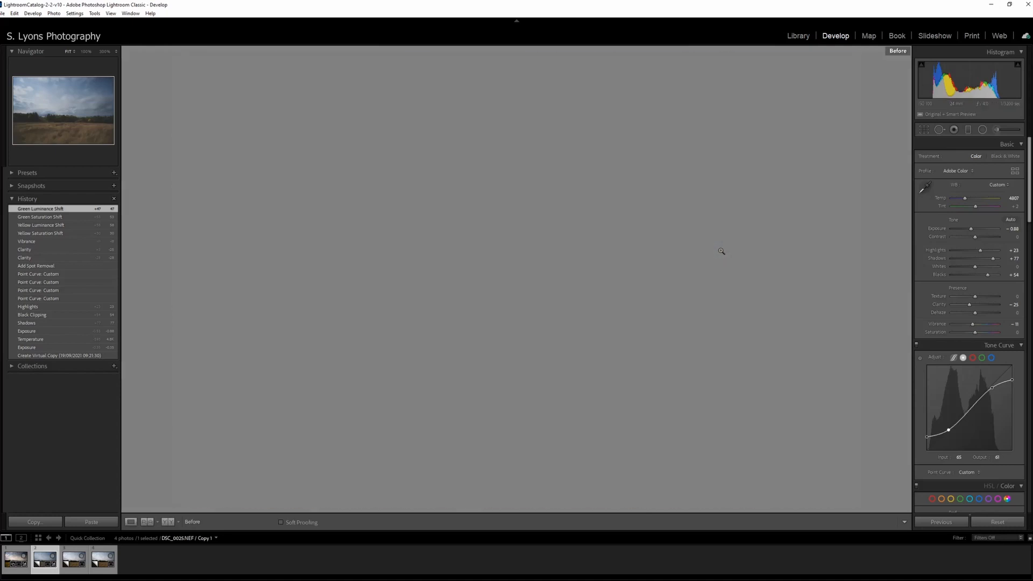
{"action": "key", "text": "backslash"}
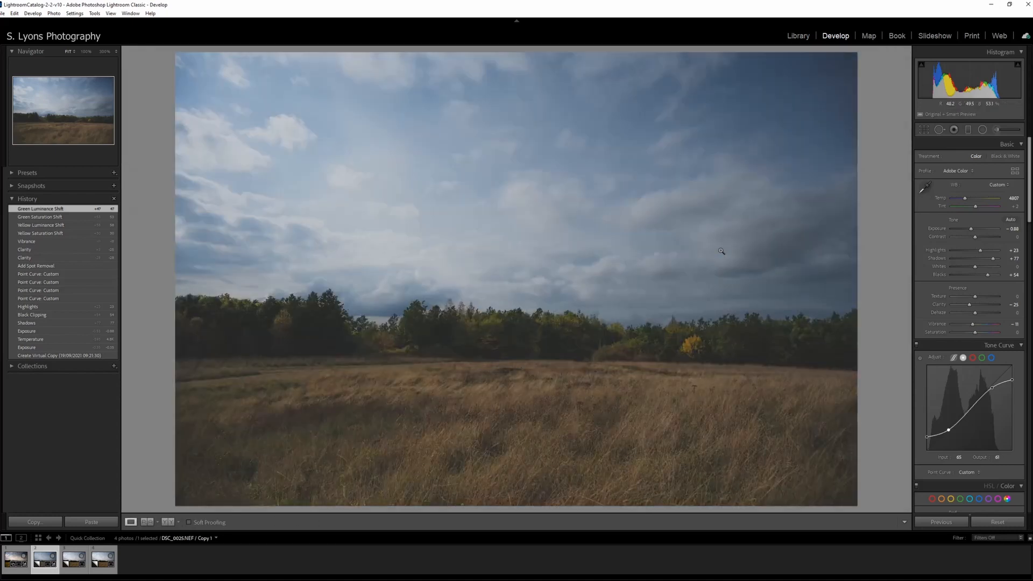
On virtual copy Copy 2, remove the dark speck in the sky above the trees with spot healing.
{"action": "key", "text": "Right"}
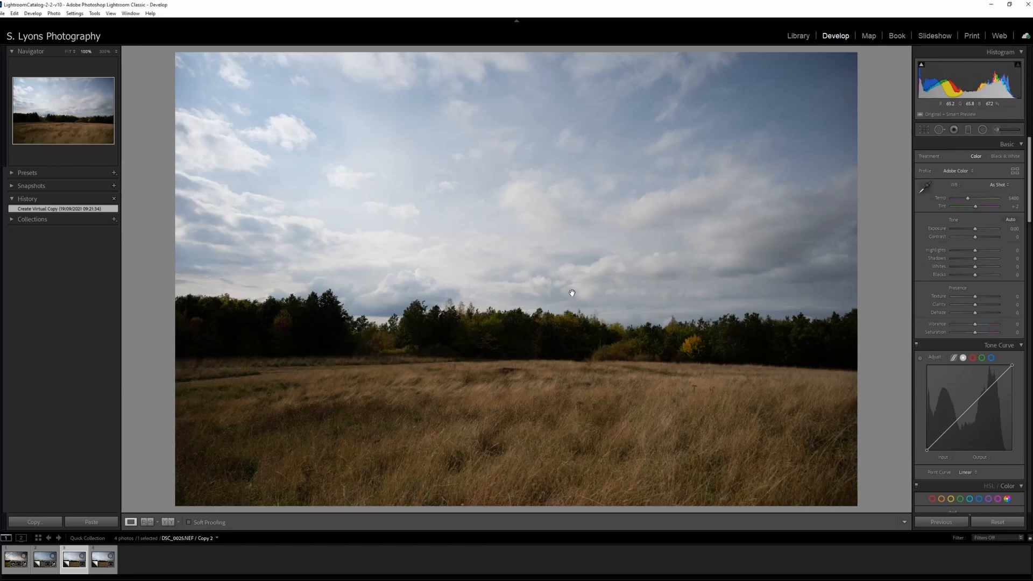
{"action": "left_click", "coordinate": [572, 293]}
{"action": "left_click", "coordinate": [940, 130]}
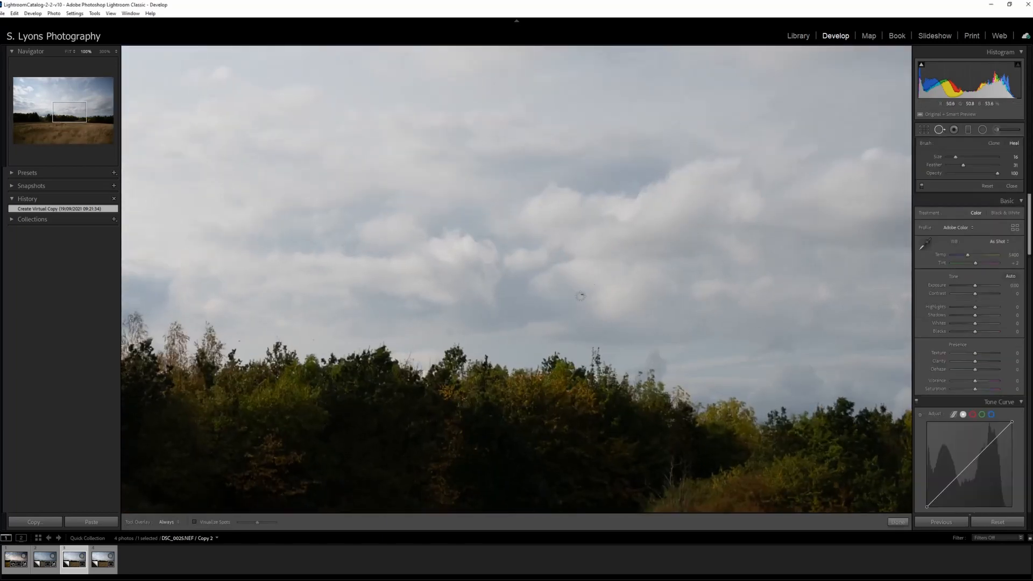
{"action": "left_click", "coordinate": [582, 295]}
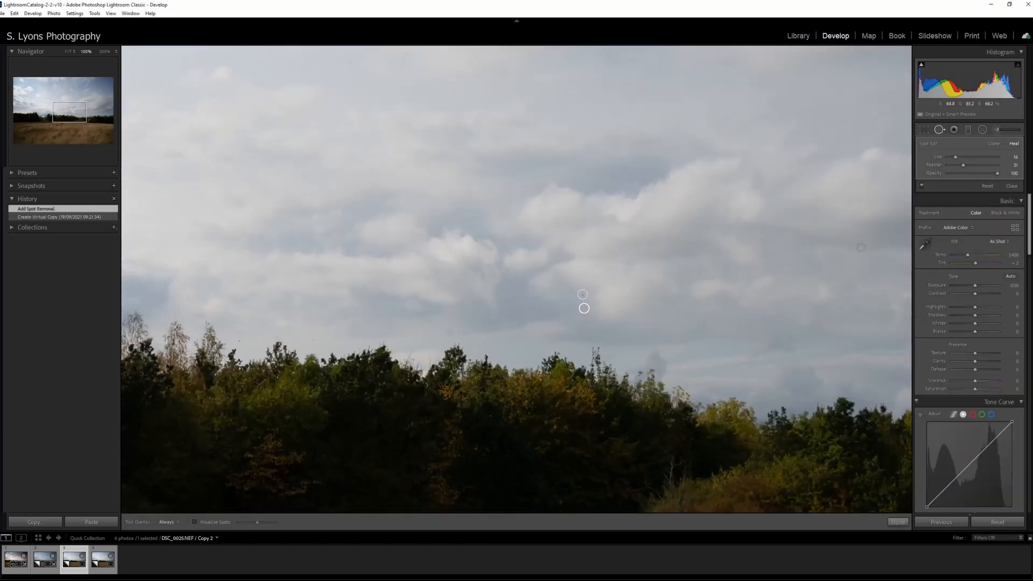
{"action": "left_click", "coordinate": [939, 129]}
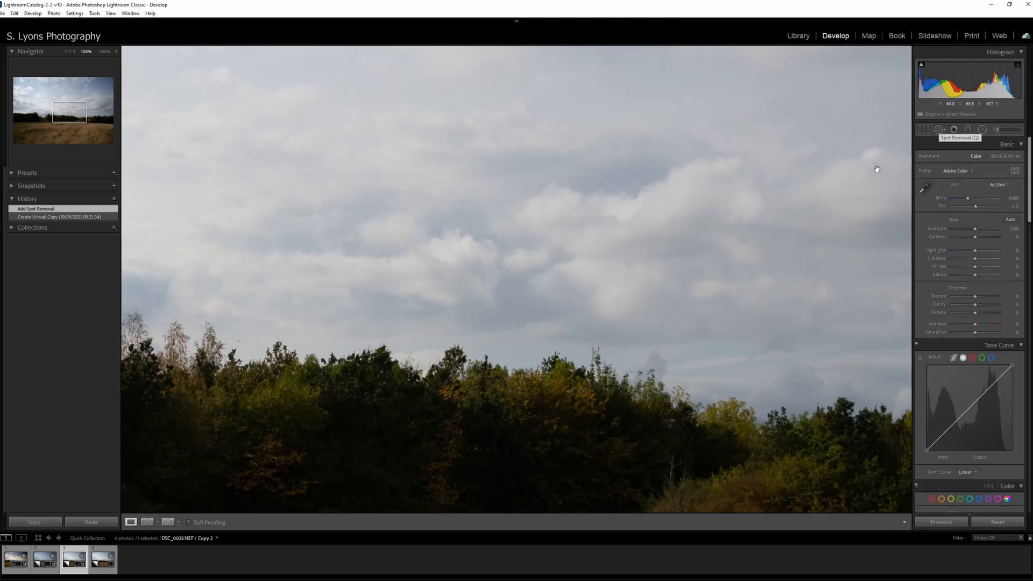
{"action": "left_click", "coordinate": [699, 325]}
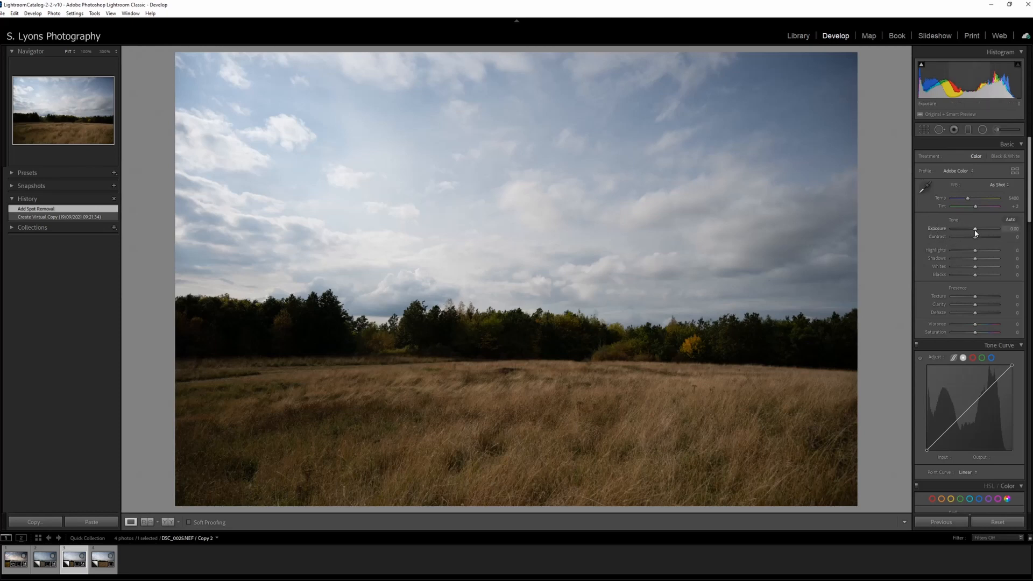
Set exposure to +0.44 and contrast to +63, and darken the sky with a graduated filter at exposure −1.24.
{"action": "left_click_drag", "start_coordinate": [976, 232], "coordinate": [989, 241]}
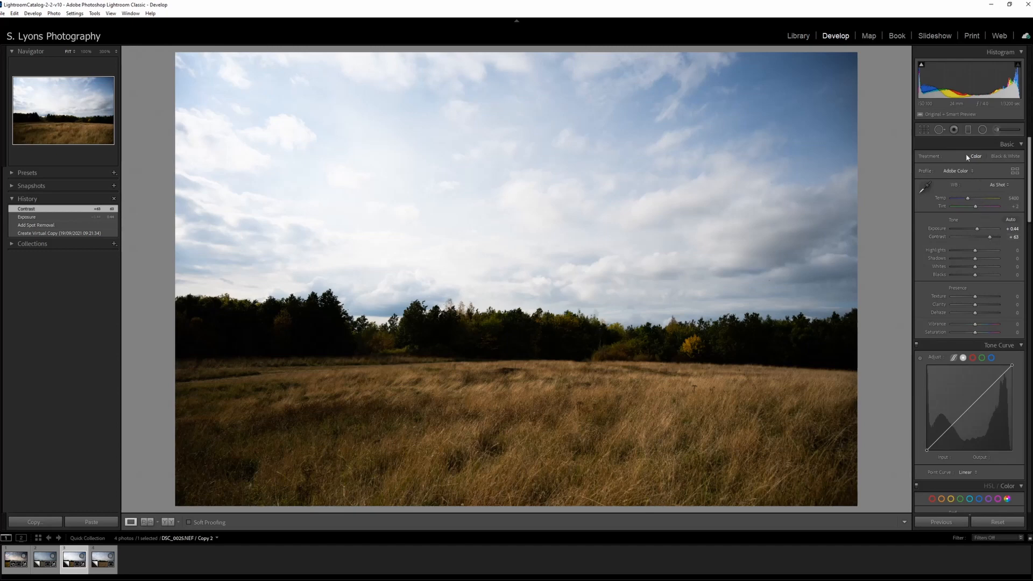
{"action": "left_click", "coordinate": [967, 131]}
{"action": "left_click_drag", "start_coordinate": [533, 123], "coordinate": [532, 359]}
{"action": "left_click_drag", "start_coordinate": [987, 190], "coordinate": [969, 188]}
{"action": "left_click_drag", "start_coordinate": [526, 357], "coordinate": [517, 401]}
{"action": "left_click_drag", "start_coordinate": [969, 189], "coordinate": [967, 190]}
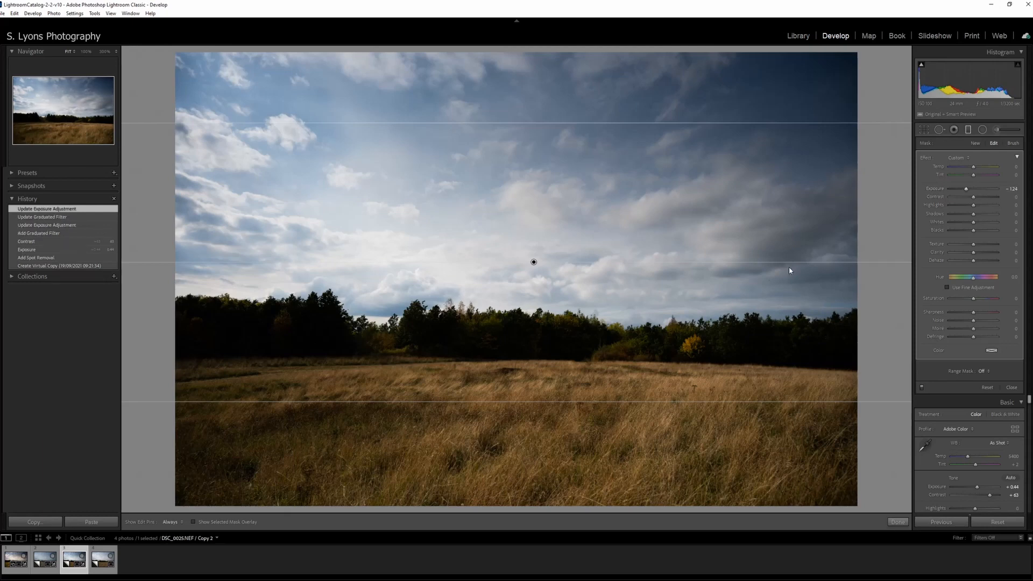
Extend the sky filter further down and limit it with a luminance range mask of 18/100, checking the mask overlay.
{"action": "left_click", "coordinate": [986, 371]}
{"action": "left_click", "coordinate": [973, 399]}
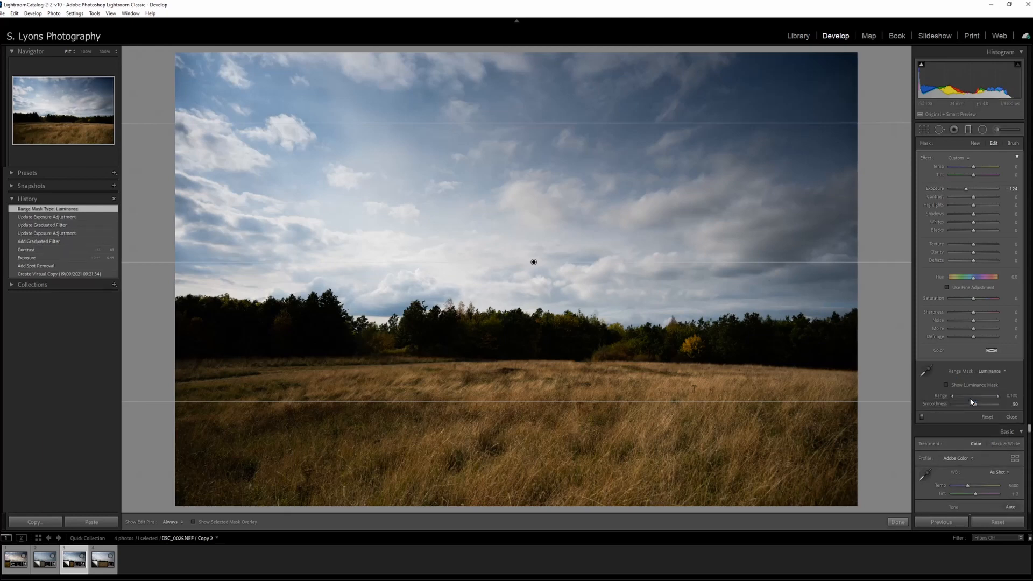
{"action": "left_click", "coordinate": [946, 385]}
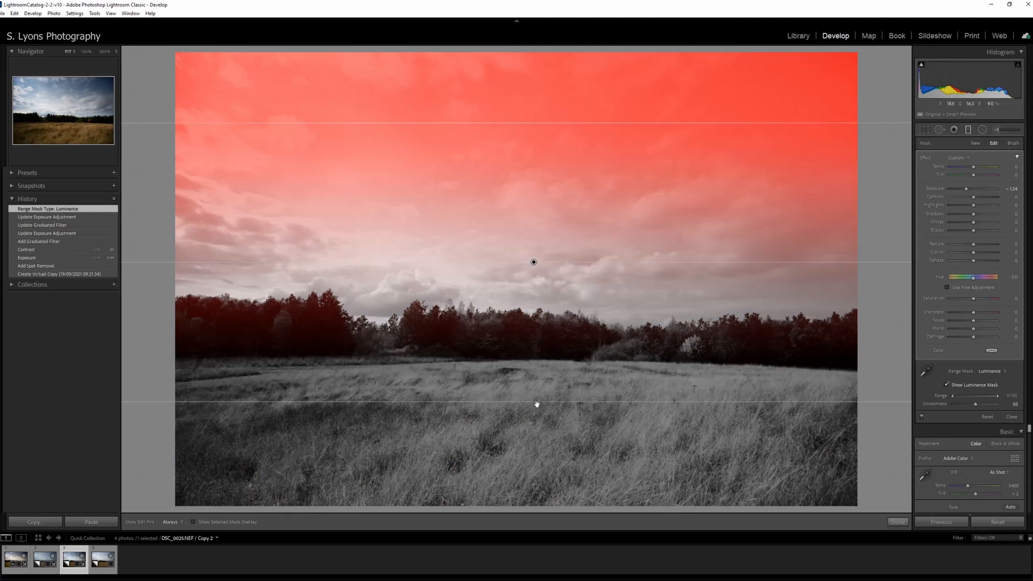
{"action": "left_click_drag", "start_coordinate": [535, 403], "coordinate": [526, 464]}
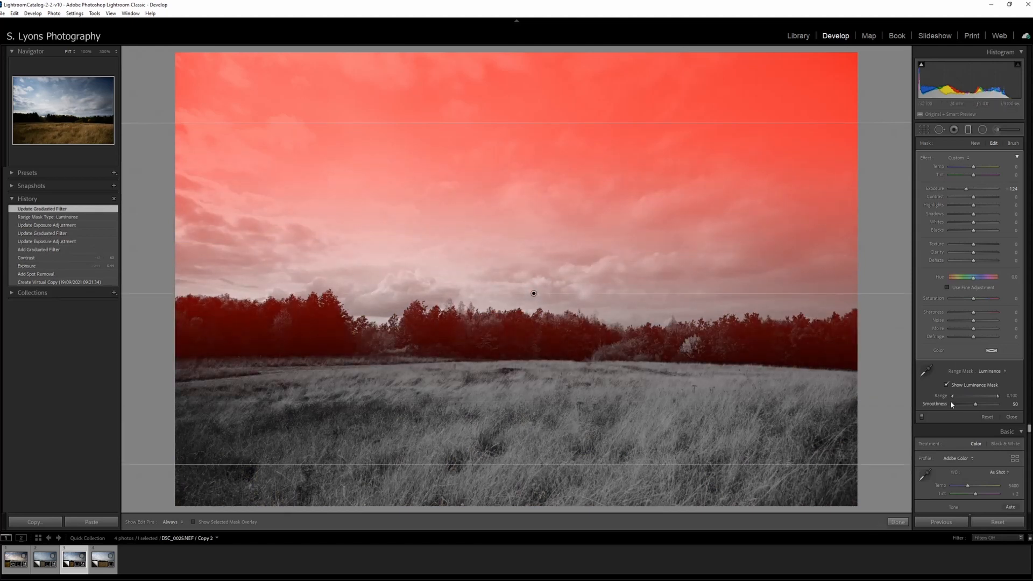
{"action": "left_click_drag", "start_coordinate": [952, 396], "coordinate": [957, 396]}
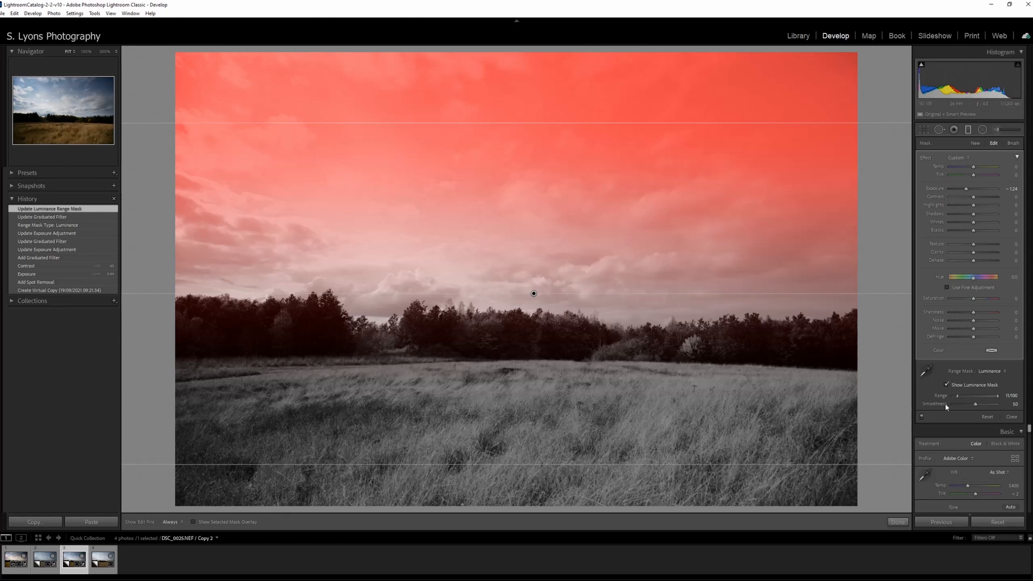
{"action": "left_click_drag", "start_coordinate": [958, 400], "coordinate": [961, 399]}
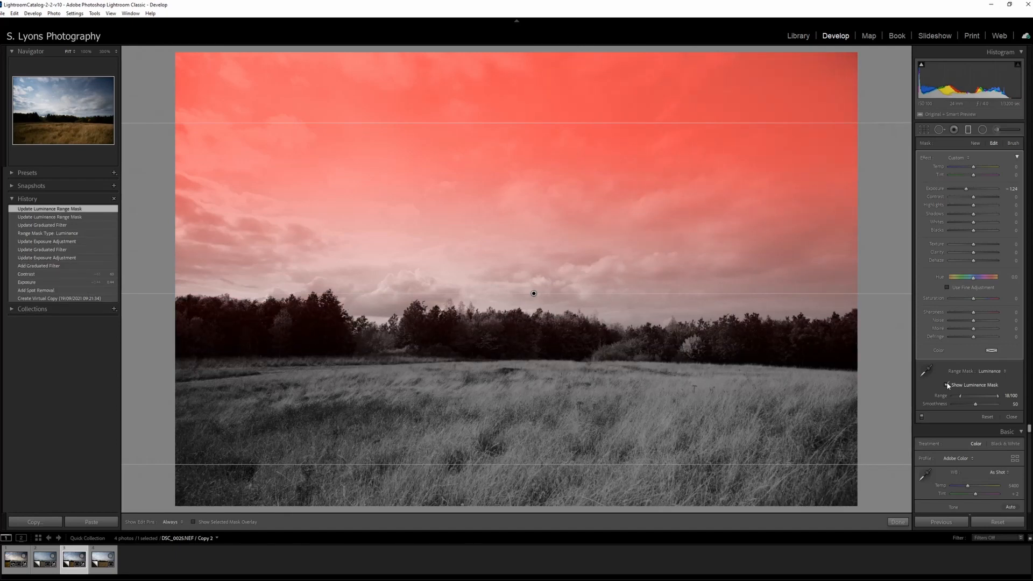
{"action": "left_click", "coordinate": [946, 385]}
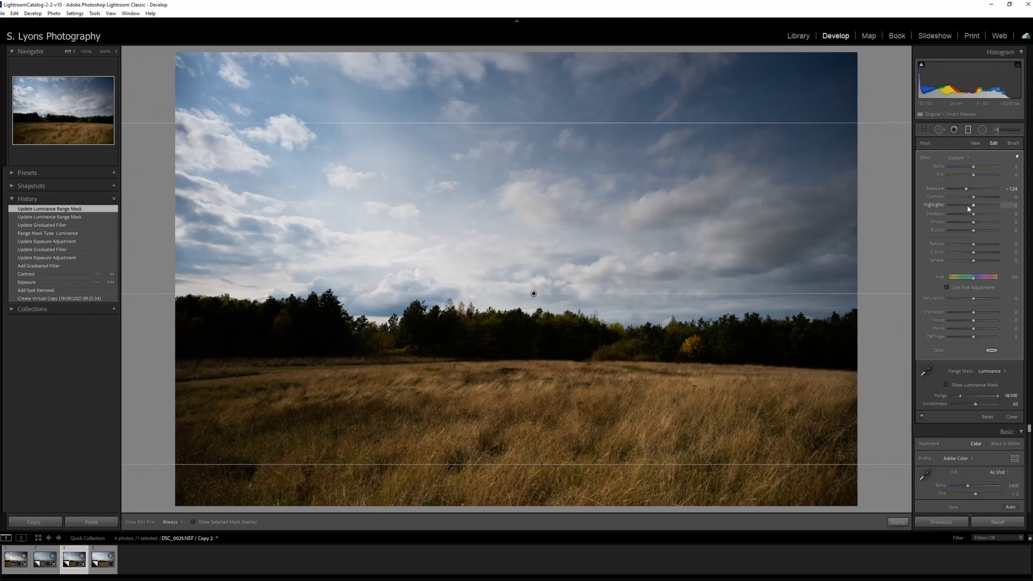
Set the sky filter's contrast to 53, highlights to −29 and clarity to 34.
{"action": "mouse_move", "coordinate": [973, 197]}
{"action": "left_mouse_down"}
{"action": "mouse_move", "coordinate": [989, 197]}
{"action": "mouse_move", "coordinate": [966, 211]}
{"action": "left_mouse_up"}
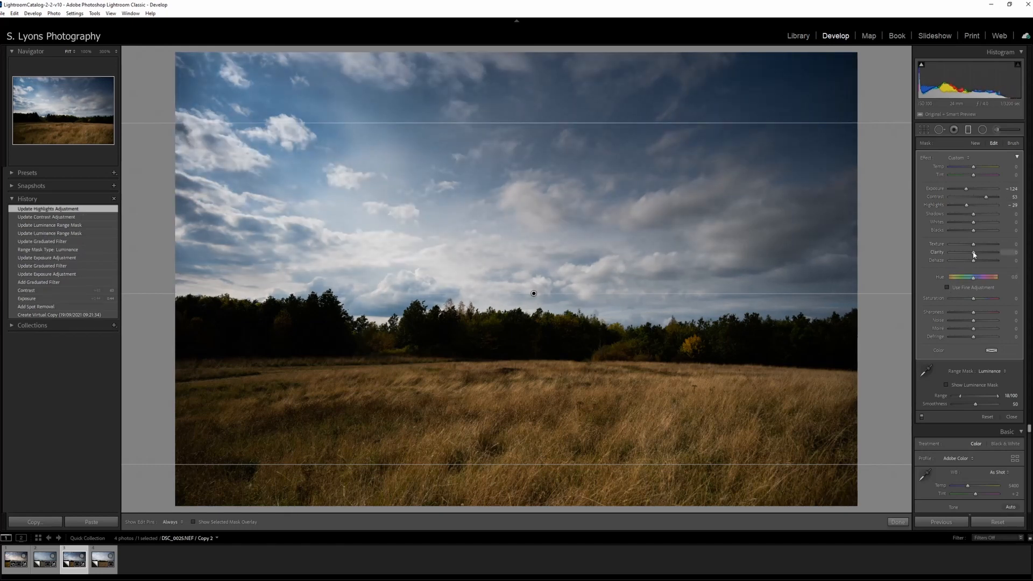
{"action": "left_click_drag", "start_coordinate": [973, 252], "coordinate": [982, 255]}
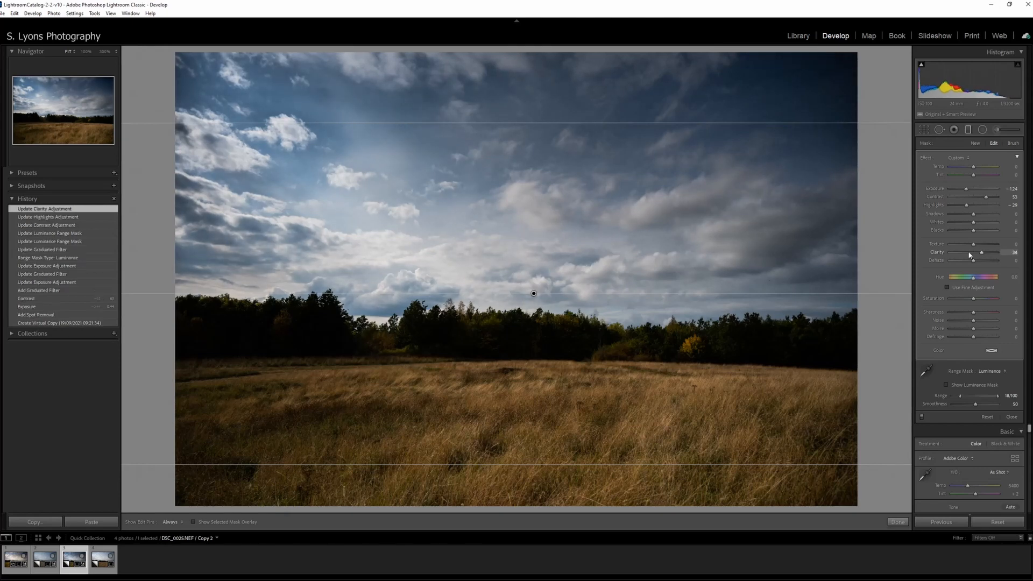
Duplicate the sky's graduated filter and narrow and move the copy so it darkens only the upper edge of the sky.
{"action": "right_click", "coordinate": [534, 294]}
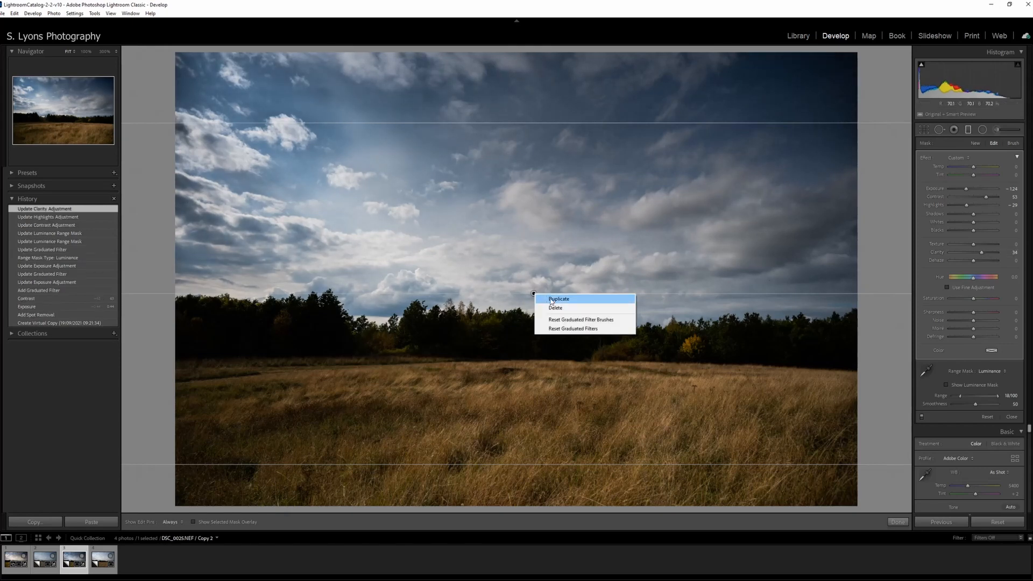
{"action": "left_click", "coordinate": [557, 299]}
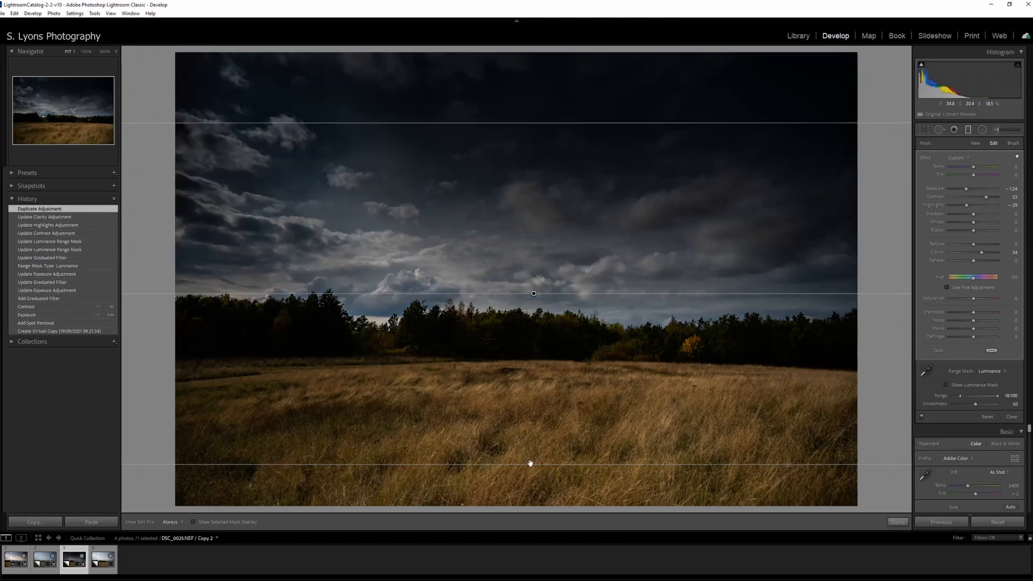
{"action": "left_click_drag", "start_coordinate": [531, 464], "coordinate": [534, 294]}
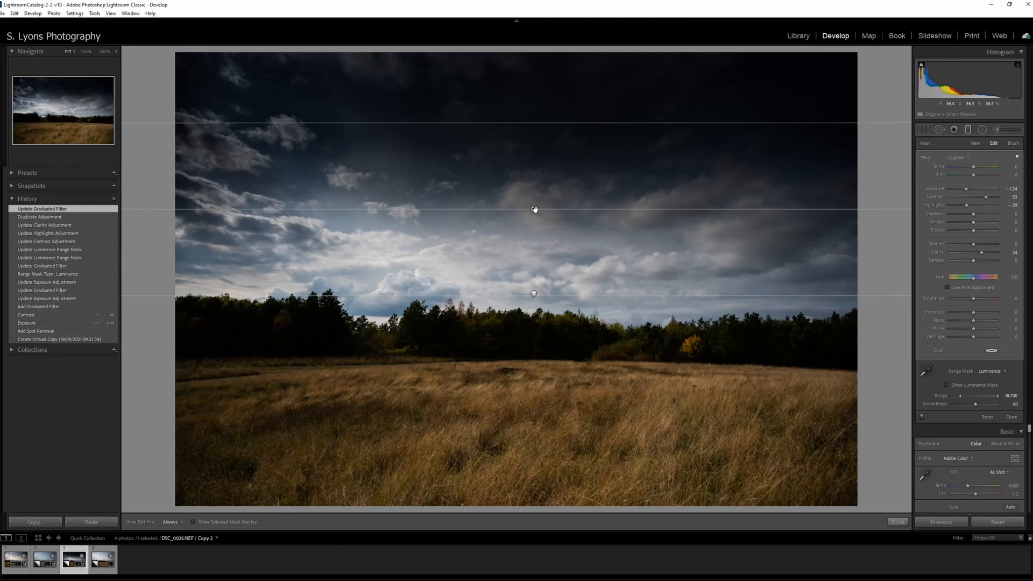
{"action": "left_click_drag", "start_coordinate": [534, 210], "coordinate": [525, 137]}
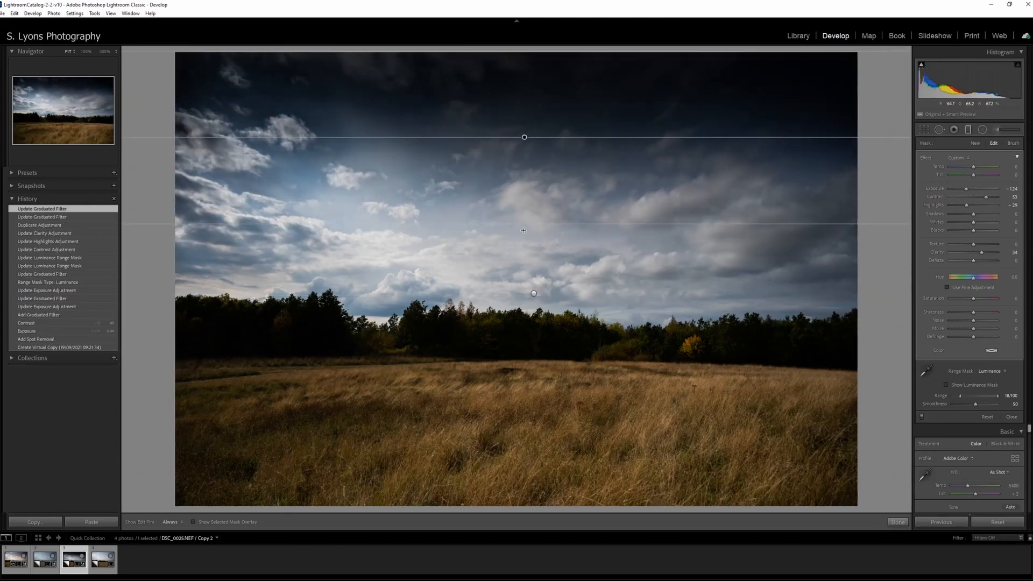
{"action": "left_click_drag", "start_coordinate": [528, 225], "coordinate": [522, 166]}
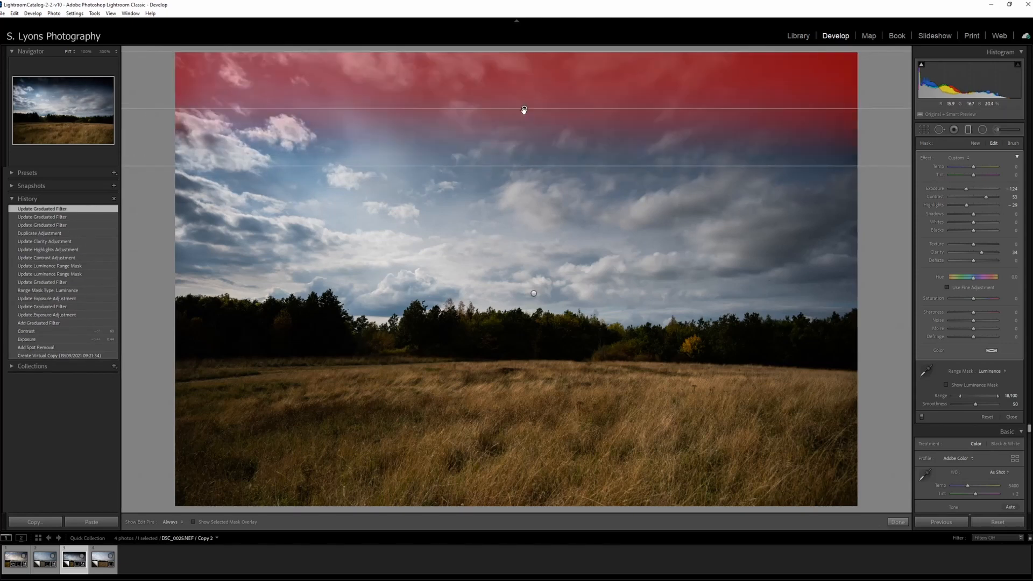
{"action": "left_click_drag", "start_coordinate": [524, 111], "coordinate": [525, 56]}
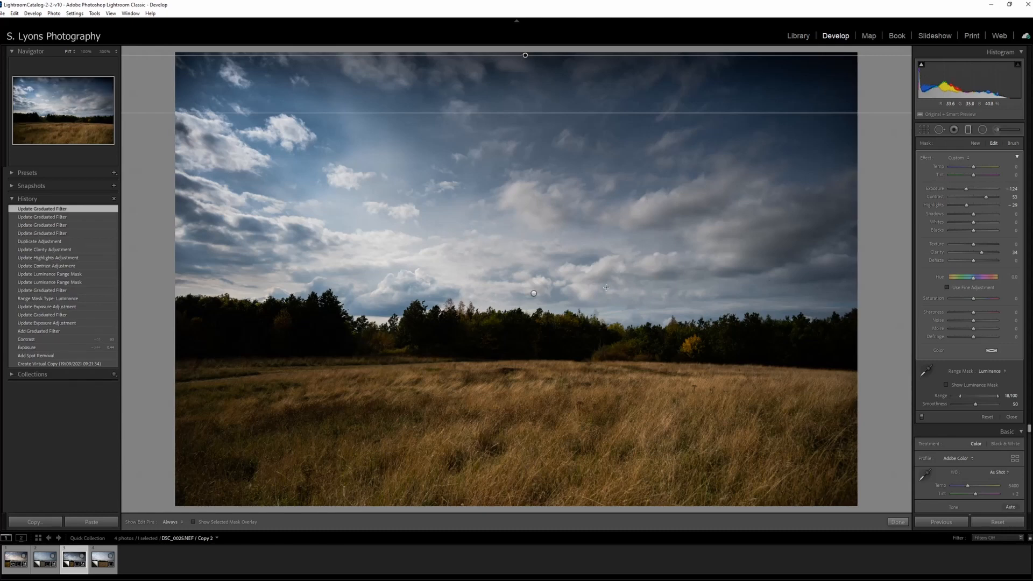
{"action": "left_click", "coordinate": [969, 131]}
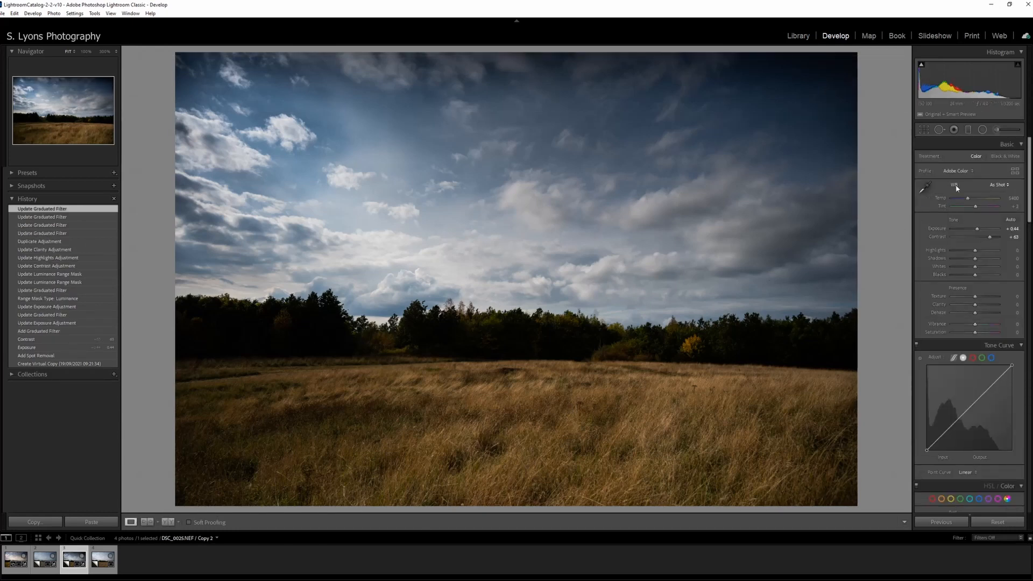
Lift the whole photo's shadows and fine-tune its overall contrast.
{"action": "left_click", "coordinate": [969, 131]}
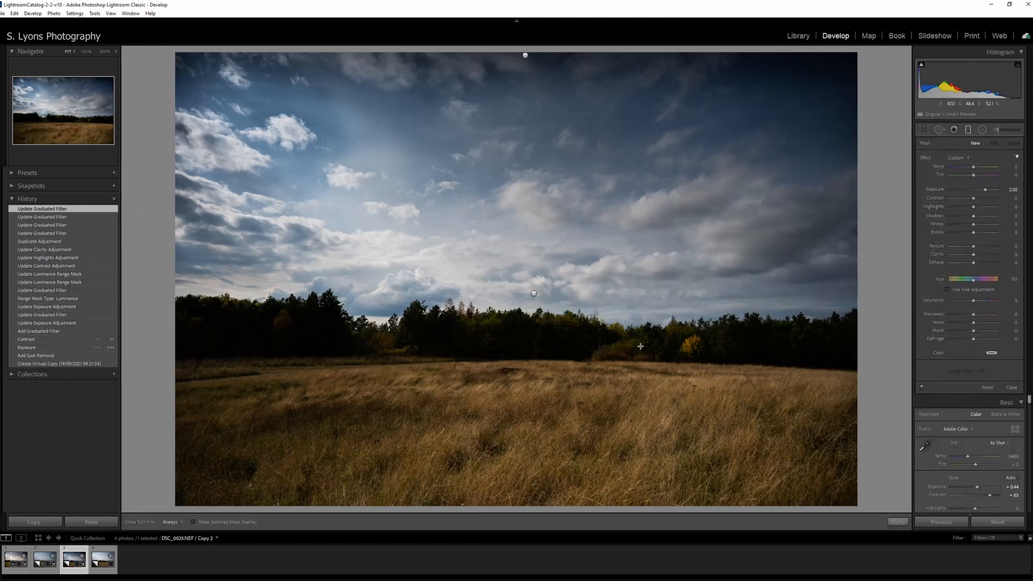
{"action": "left_click", "coordinate": [969, 130]}
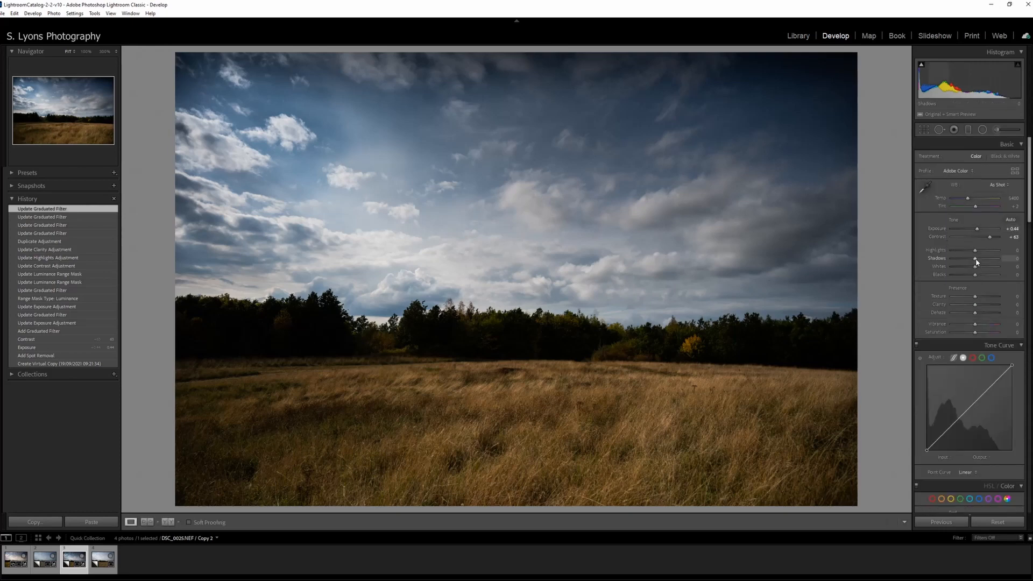
{"action": "left_click_drag", "start_coordinate": [976, 262], "coordinate": [987, 261]}
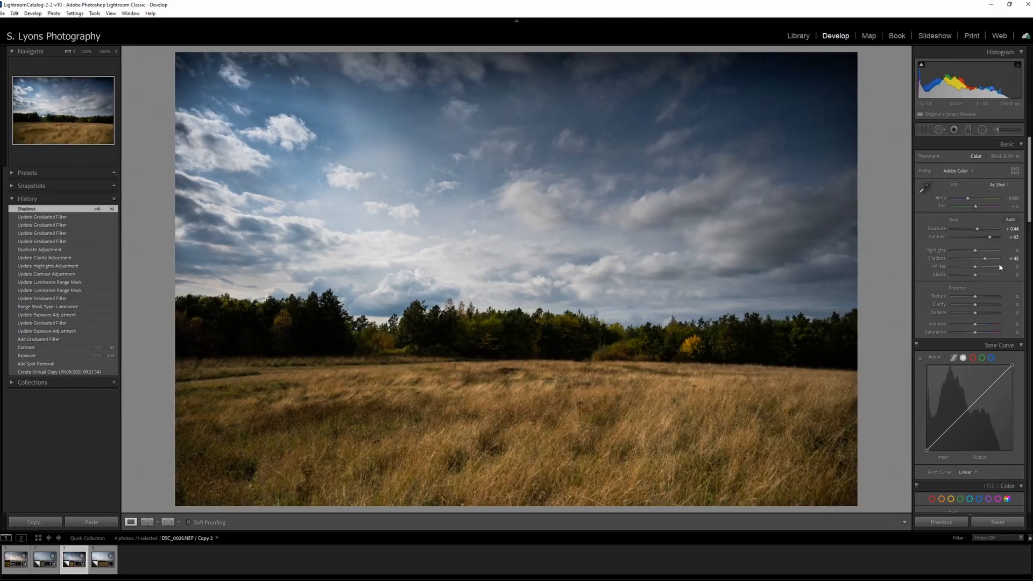
{"action": "left_click_drag", "start_coordinate": [991, 237], "coordinate": [980, 263]}
Brighten patches of the foreground grass with an adjustment brush at exposure 2.00, size 3.5, feather 100 and flow 20, hiding the edit pins.
{"action": "left_click", "coordinate": [997, 130]}
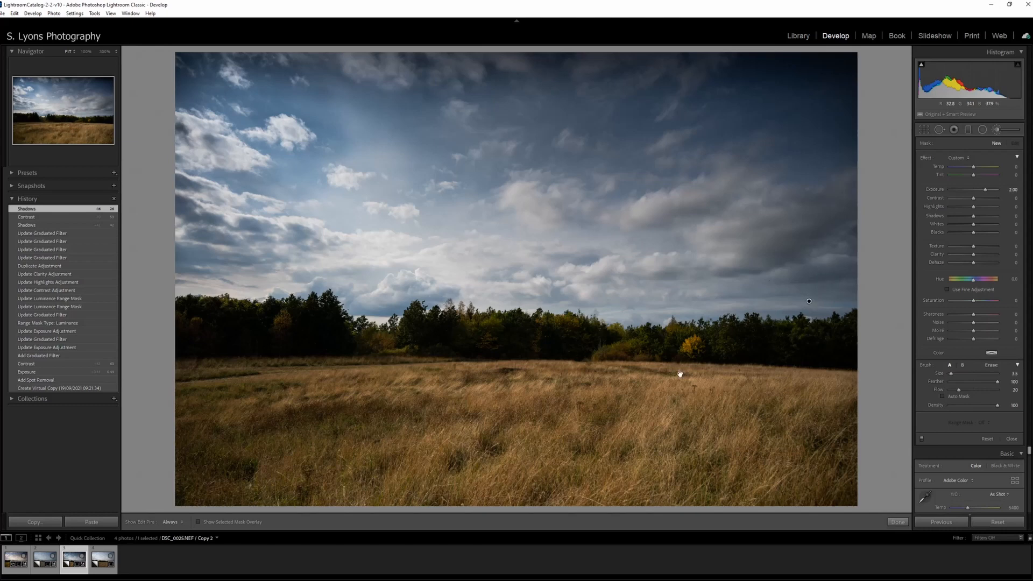
{"action": "left_click", "coordinate": [651, 436]}
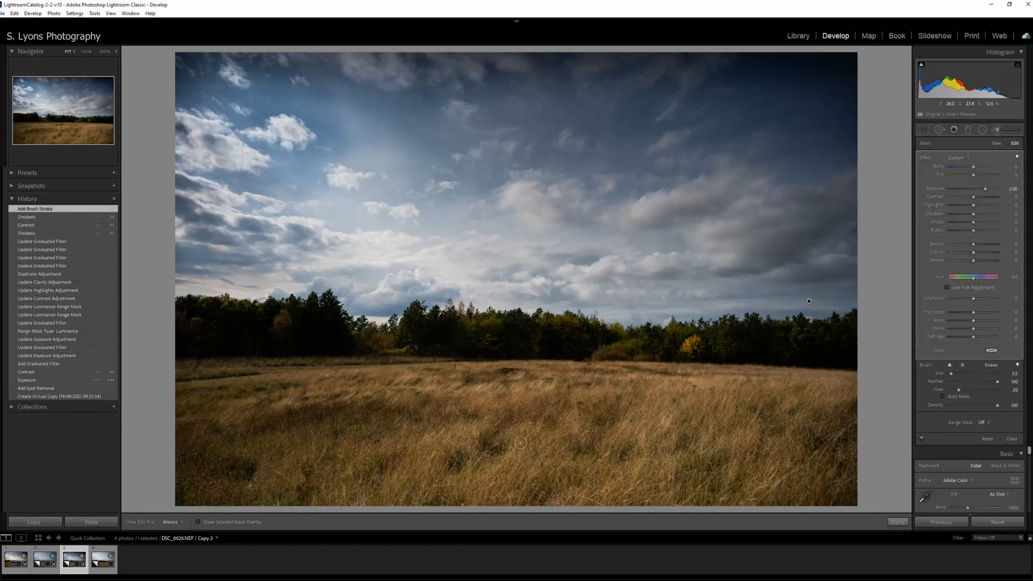
{"action": "mouse_move", "coordinate": [518, 450]}
{"action": "left_mouse_down"}
{"action": "mouse_move", "coordinate": [496, 467]}
{"action": "mouse_move", "coordinate": [600, 462]}
{"action": "mouse_move", "coordinate": [538, 471]}
{"action": "mouse_move", "coordinate": [547, 449]}
{"action": "mouse_move", "coordinate": [560, 460]}
{"action": "mouse_move", "coordinate": [544, 467]}
{"action": "mouse_move", "coordinate": [555, 442]}
{"action": "mouse_move", "coordinate": [547, 455]}
{"action": "mouse_move", "coordinate": [567, 445]}
{"action": "mouse_move", "coordinate": [518, 441]}
{"action": "mouse_move", "coordinate": [530, 426]}
{"action": "mouse_move", "coordinate": [582, 448]}
{"action": "mouse_move", "coordinate": [625, 421]}
{"action": "mouse_move", "coordinate": [614, 441]}
{"action": "mouse_move", "coordinate": [641, 421]}
{"action": "mouse_move", "coordinate": [645, 439]}
{"action": "mouse_move", "coordinate": [666, 415]}
{"action": "mouse_move", "coordinate": [670, 452]}
{"action": "left_mouse_up"}
{"action": "key", "text": "h"}
{"action": "left_click_drag", "start_coordinate": [628, 480], "coordinate": [648, 457]}
{"action": "mouse_move", "coordinate": [668, 466]}
{"action": "left_mouse_down"}
{"action": "mouse_move", "coordinate": [757, 425]}
{"action": "mouse_move", "coordinate": [743, 457]}
{"action": "mouse_move", "coordinate": [749, 437]}
{"action": "mouse_move", "coordinate": [760, 465]}
{"action": "mouse_move", "coordinate": [795, 417]}
{"action": "mouse_move", "coordinate": [790, 429]}
{"action": "left_mouse_up"}
{"action": "left_click_drag", "start_coordinate": [568, 448], "coordinate": [597, 437]}
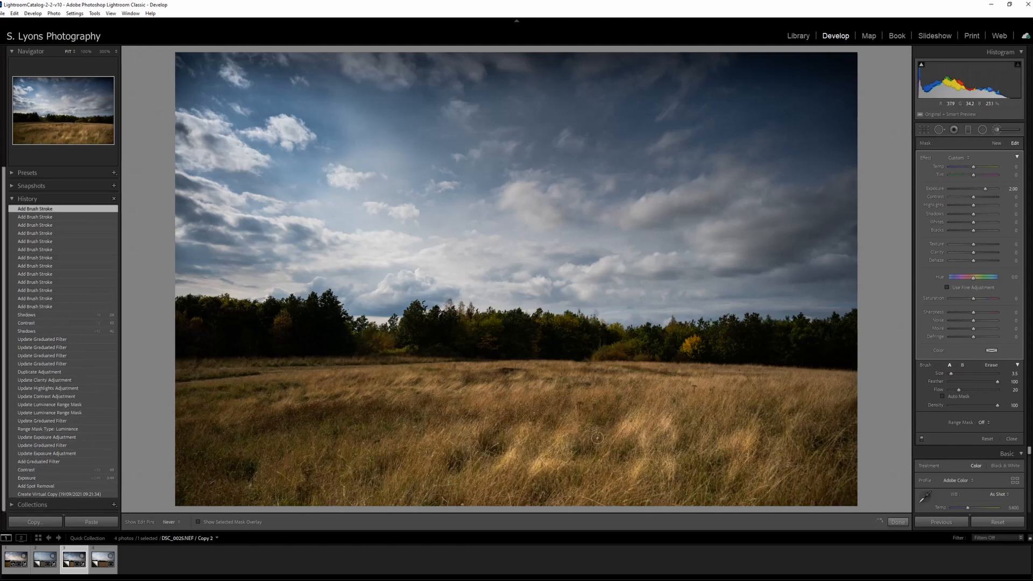
Paint more brightening strokes over the grass with the same brush, covering the whole field out to its sides and the far tree line.
{"action": "mouse_move", "coordinate": [478, 396]}
{"action": "left_mouse_down"}
{"action": "mouse_move", "coordinate": [501, 388]}
{"action": "mouse_move", "coordinate": [511, 404]}
{"action": "mouse_move", "coordinate": [534, 391]}
{"action": "mouse_move", "coordinate": [497, 422]}
{"action": "mouse_move", "coordinate": [552, 387]}
{"action": "mouse_move", "coordinate": [541, 408]}
{"action": "mouse_move", "coordinate": [505, 422]}
{"action": "left_mouse_up"}
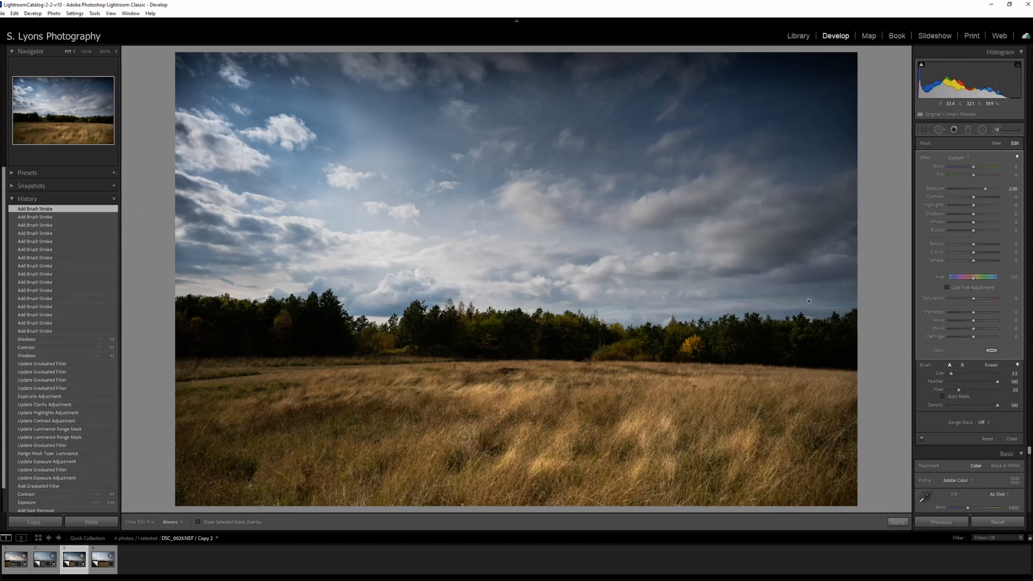
{"action": "left_click", "coordinate": [459, 477]}
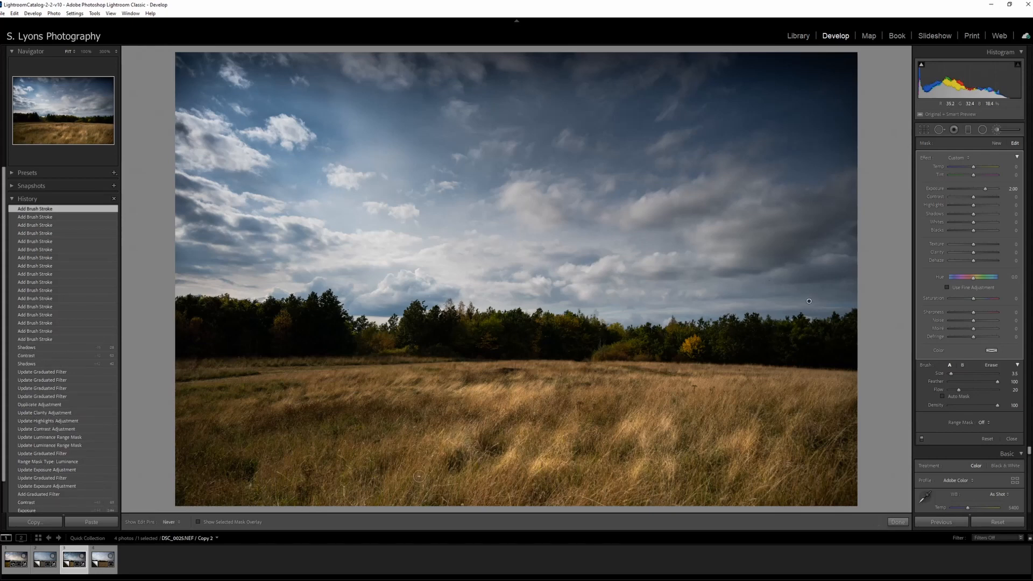
{"action": "left_click", "coordinate": [413, 472]}
{"action": "mouse_move", "coordinate": [368, 462]}
{"action": "left_mouse_down"}
{"action": "mouse_move", "coordinate": [403, 437]}
{"action": "mouse_move", "coordinate": [425, 439]}
{"action": "left_mouse_up"}
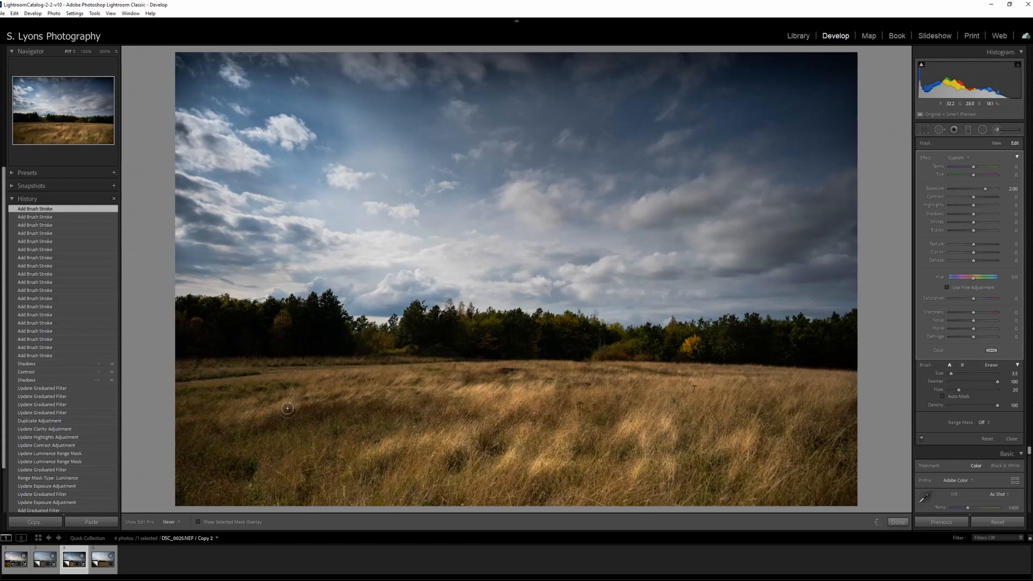
{"action": "mouse_move", "coordinate": [344, 400]}
{"action": "left_mouse_down"}
{"action": "mouse_move", "coordinate": [419, 394]}
{"action": "mouse_move", "coordinate": [431, 422]}
{"action": "left_mouse_up"}
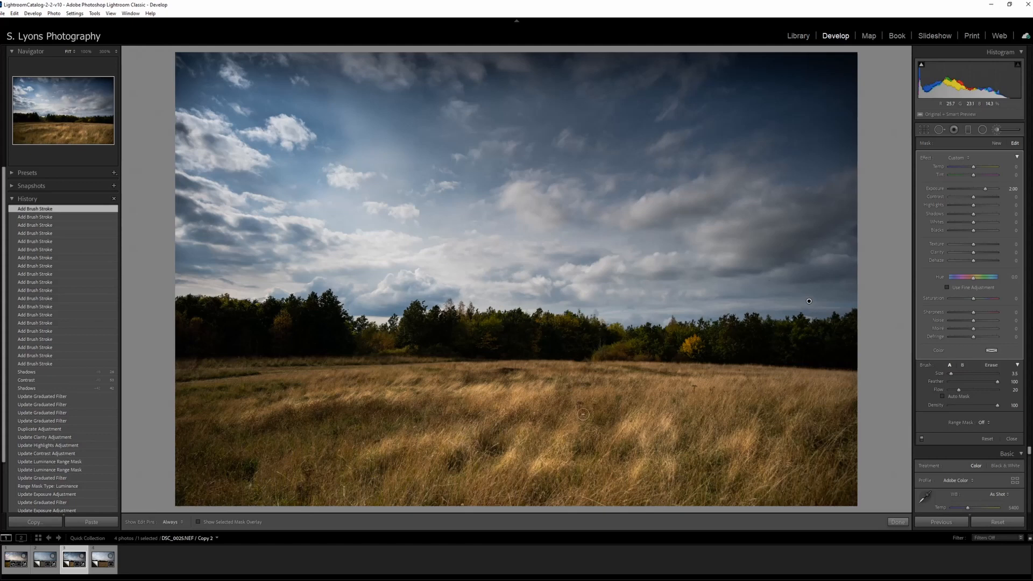
{"action": "mouse_move", "coordinate": [585, 392]}
{"action": "left_mouse_down"}
{"action": "mouse_move", "coordinate": [592, 407]}
{"action": "mouse_move", "coordinate": [619, 391]}
{"action": "mouse_move", "coordinate": [656, 408]}
{"action": "mouse_move", "coordinate": [711, 404]}
{"action": "mouse_move", "coordinate": [706, 422]}
{"action": "mouse_move", "coordinate": [717, 416]}
{"action": "left_mouse_up"}
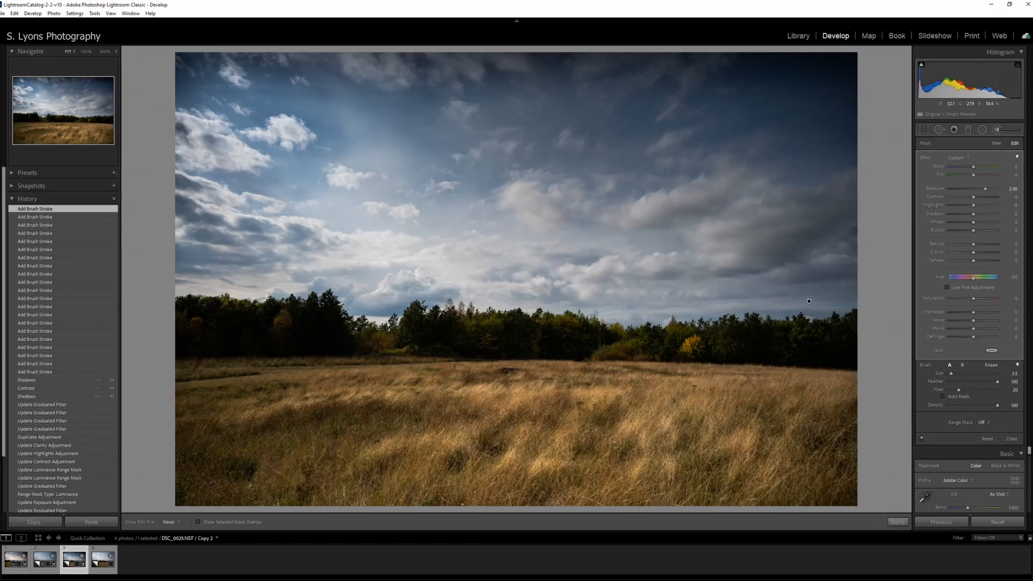
{"action": "mouse_move", "coordinate": [615, 443]}
{"action": "left_mouse_down"}
{"action": "mouse_move", "coordinate": [580, 433]}
{"action": "mouse_move", "coordinate": [600, 442]}
{"action": "left_mouse_up"}
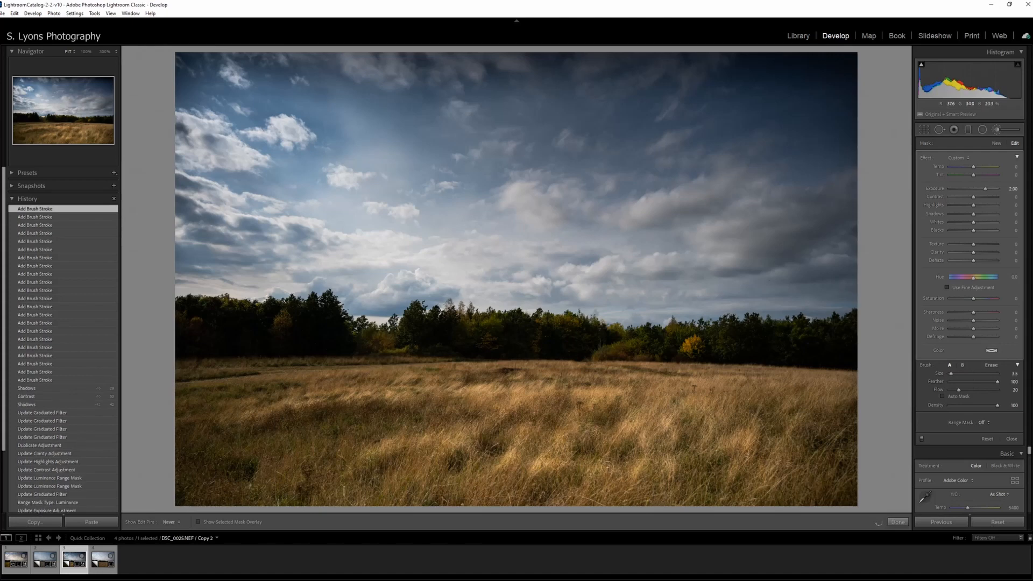
{"action": "left_click_drag", "start_coordinate": [625, 485], "coordinate": [624, 483]}
{"action": "left_click_drag", "start_coordinate": [507, 477], "coordinate": [499, 490]}
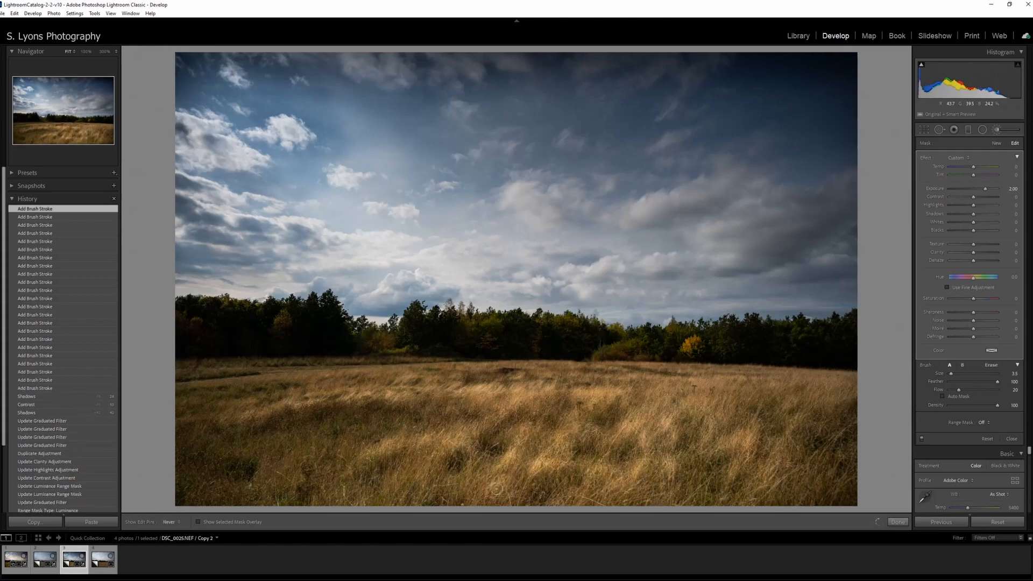
{"action": "mouse_move", "coordinate": [426, 474]}
{"action": "left_mouse_down"}
{"action": "mouse_move", "coordinate": [403, 470]}
{"action": "mouse_move", "coordinate": [405, 482]}
{"action": "mouse_move", "coordinate": [327, 448]}
{"action": "left_mouse_up"}
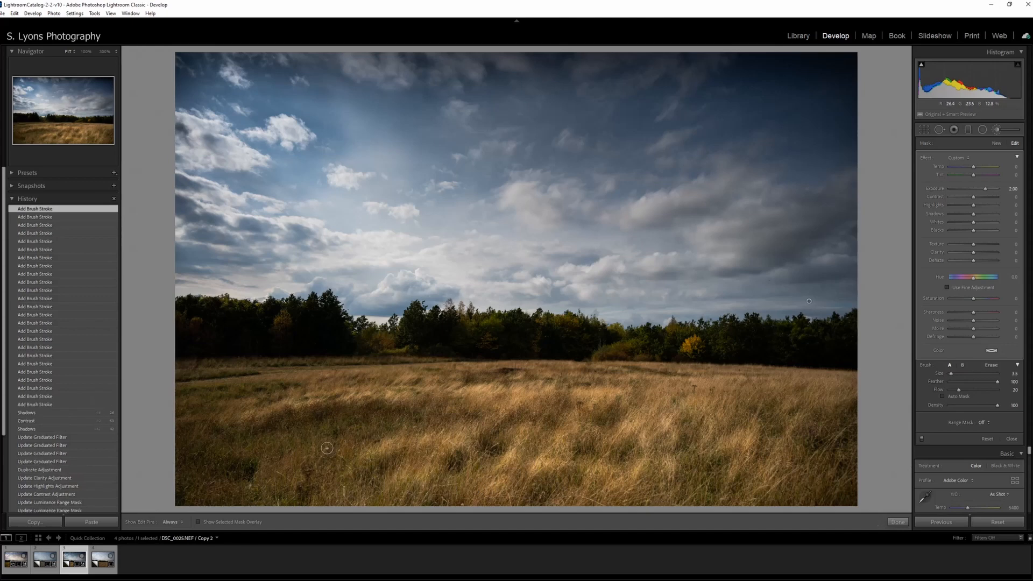
{"action": "key", "text": "h"}
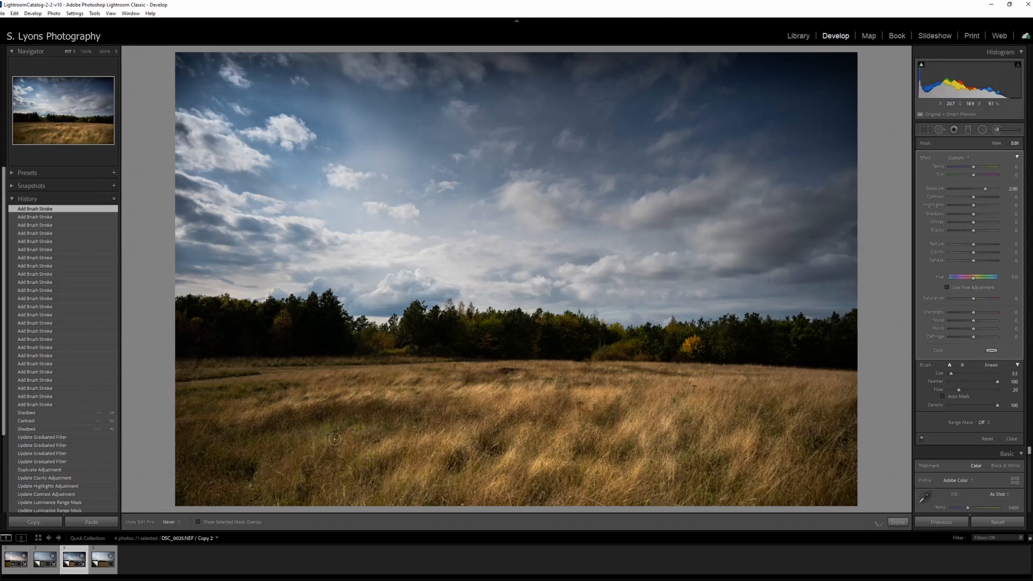
{"action": "mouse_move", "coordinate": [263, 476]}
{"action": "left_mouse_down"}
{"action": "mouse_move", "coordinate": [194, 470]}
{"action": "mouse_move", "coordinate": [237, 461]}
{"action": "mouse_move", "coordinate": [238, 446]}
{"action": "mouse_move", "coordinate": [216, 444]}
{"action": "mouse_move", "coordinate": [233, 450]}
{"action": "mouse_move", "coordinate": [203, 464]}
{"action": "mouse_move", "coordinate": [237, 473]}
{"action": "mouse_move", "coordinate": [208, 488]}
{"action": "left_mouse_up"}
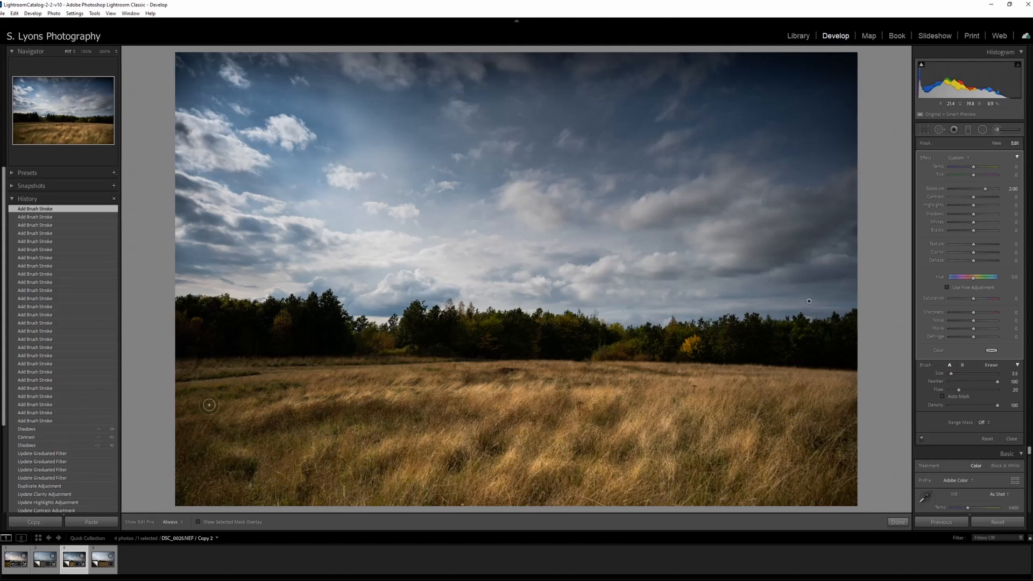
{"action": "mouse_move", "coordinate": [209, 405]}
{"action": "left_mouse_down"}
{"action": "mouse_move", "coordinate": [255, 391]}
{"action": "mouse_move", "coordinate": [248, 384]}
{"action": "mouse_move", "coordinate": [328, 383]}
{"action": "left_mouse_up"}
{"action": "mouse_move", "coordinate": [440, 371]}
{"action": "left_mouse_down"}
{"action": "mouse_move", "coordinate": [358, 378]}
{"action": "mouse_move", "coordinate": [541, 372]}
{"action": "mouse_move", "coordinate": [647, 386]}
{"action": "left_mouse_up"}
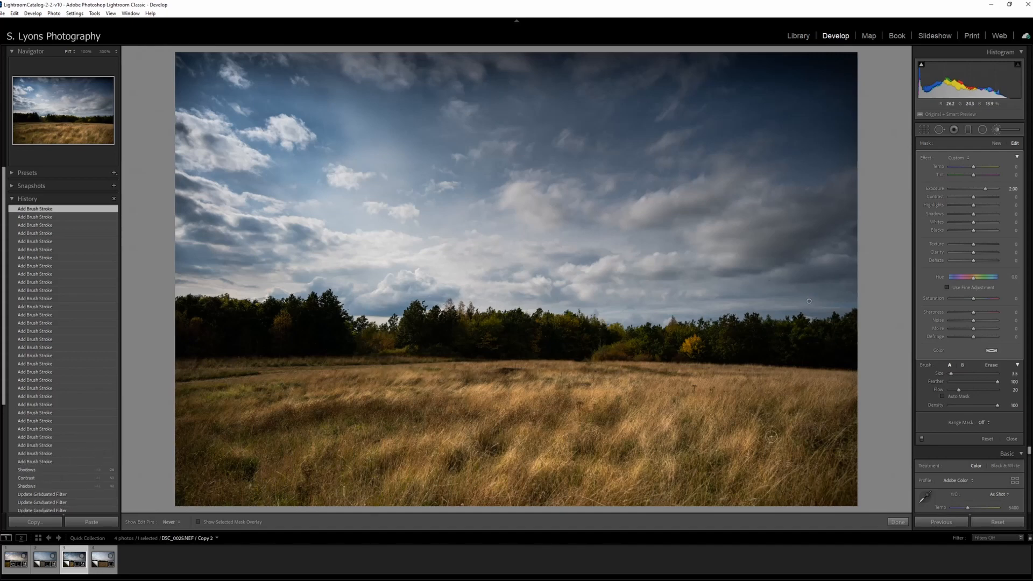
{"action": "mouse_move", "coordinate": [758, 421]}
{"action": "left_mouse_down"}
{"action": "mouse_move", "coordinate": [796, 416]}
{"action": "mouse_move", "coordinate": [820, 465]}
{"action": "mouse_move", "coordinate": [797, 481]}
{"action": "mouse_move", "coordinate": [843, 468]}
{"action": "mouse_move", "coordinate": [843, 433]}
{"action": "left_mouse_up"}
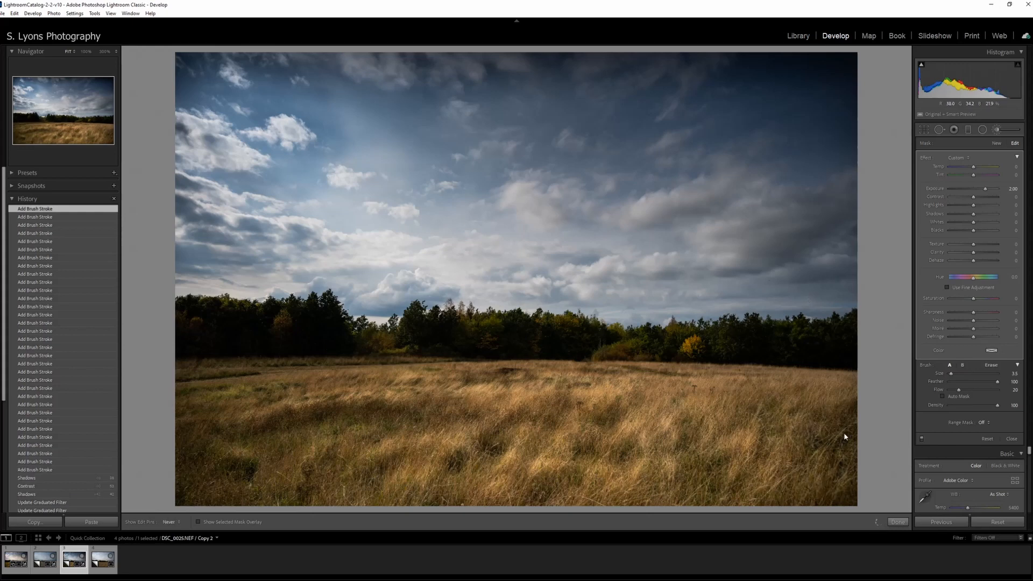
{"action": "mouse_move", "coordinate": [847, 388]}
{"action": "left_mouse_down"}
{"action": "mouse_move", "coordinate": [790, 391]}
{"action": "mouse_move", "coordinate": [841, 391]}
{"action": "mouse_move", "coordinate": [825, 408]}
{"action": "mouse_move", "coordinate": [790, 388]}
{"action": "left_mouse_up"}
{"action": "mouse_move", "coordinate": [737, 368]}
{"action": "left_mouse_down"}
{"action": "mouse_move", "coordinate": [788, 373]}
{"action": "mouse_move", "coordinate": [738, 373]}
{"action": "left_mouse_up"}
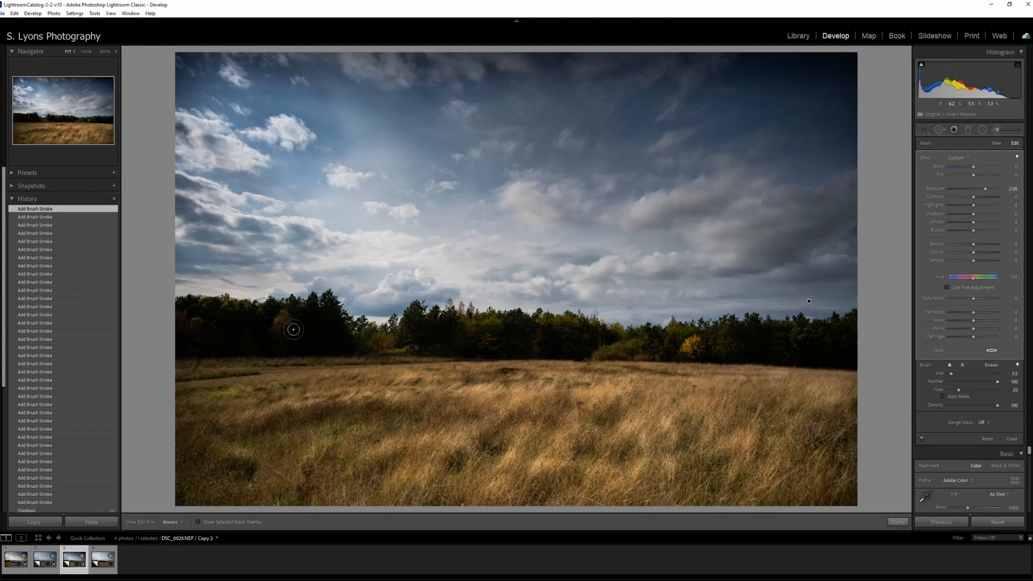
Brighten the dark tree line with the same adjustment brush and finish brushing.
{"action": "mouse_move", "coordinate": [462, 329]}
{"action": "left_mouse_down"}
{"action": "mouse_move", "coordinate": [488, 320]}
{"action": "mouse_move", "coordinate": [500, 328]}
{"action": "mouse_move", "coordinate": [488, 342]}
{"action": "mouse_move", "coordinate": [532, 341]}
{"action": "mouse_move", "coordinate": [555, 319]}
{"action": "mouse_move", "coordinate": [538, 327]}
{"action": "mouse_move", "coordinate": [551, 350]}
{"action": "mouse_move", "coordinate": [560, 326]}
{"action": "mouse_move", "coordinate": [551, 319]}
{"action": "mouse_move", "coordinate": [541, 342]}
{"action": "mouse_move", "coordinate": [611, 355]}
{"action": "mouse_move", "coordinate": [597, 359]}
{"action": "mouse_move", "coordinate": [642, 341]}
{"action": "mouse_move", "coordinate": [742, 353]}
{"action": "mouse_move", "coordinate": [714, 339]}
{"action": "mouse_move", "coordinate": [727, 344]}
{"action": "mouse_move", "coordinate": [716, 339]}
{"action": "mouse_move", "coordinate": [737, 325]}
{"action": "mouse_move", "coordinate": [843, 328]}
{"action": "mouse_move", "coordinate": [831, 341]}
{"action": "mouse_move", "coordinate": [455, 341]}
{"action": "mouse_move", "coordinate": [461, 327]}
{"action": "mouse_move", "coordinate": [411, 312]}
{"action": "mouse_move", "coordinate": [409, 338]}
{"action": "left_mouse_up"}
{"action": "mouse_move", "coordinate": [286, 334]}
{"action": "left_mouse_down"}
{"action": "mouse_move", "coordinate": [266, 317]}
{"action": "mouse_move", "coordinate": [294, 313]}
{"action": "mouse_move", "coordinate": [279, 328]}
{"action": "mouse_move", "coordinate": [289, 326]}
{"action": "mouse_move", "coordinate": [282, 316]}
{"action": "mouse_move", "coordinate": [190, 323]}
{"action": "mouse_move", "coordinate": [220, 319]}
{"action": "mouse_move", "coordinate": [189, 314]}
{"action": "mouse_move", "coordinate": [226, 303]}
{"action": "mouse_move", "coordinate": [269, 315]}
{"action": "mouse_move", "coordinate": [239, 306]}
{"action": "mouse_move", "coordinate": [244, 316]}
{"action": "mouse_move", "coordinate": [190, 324]}
{"action": "mouse_move", "coordinate": [330, 301]}
{"action": "mouse_move", "coordinate": [351, 343]}
{"action": "mouse_move", "coordinate": [391, 341]}
{"action": "left_mouse_up"}
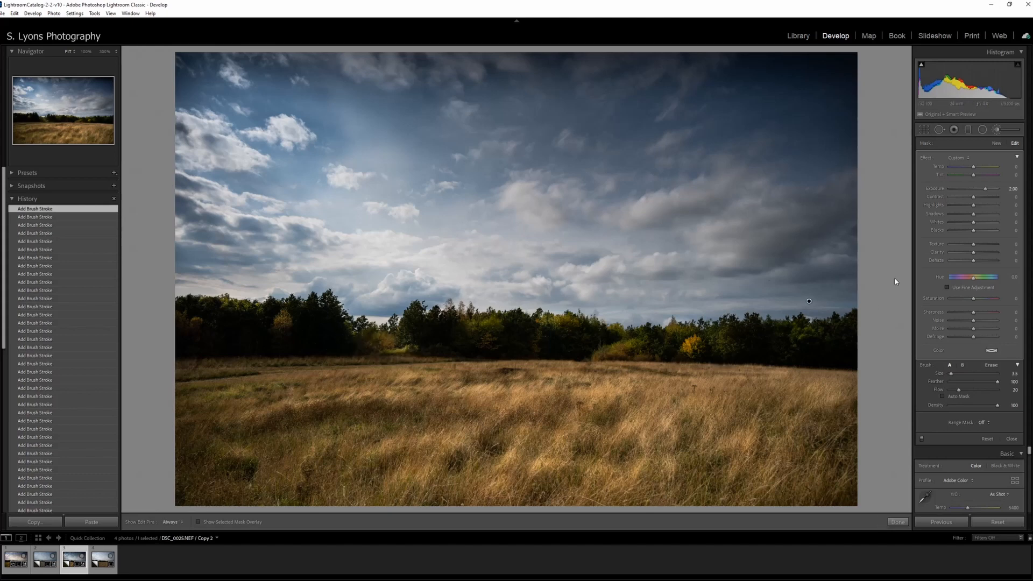
{"action": "left_click", "coordinate": [996, 131]}
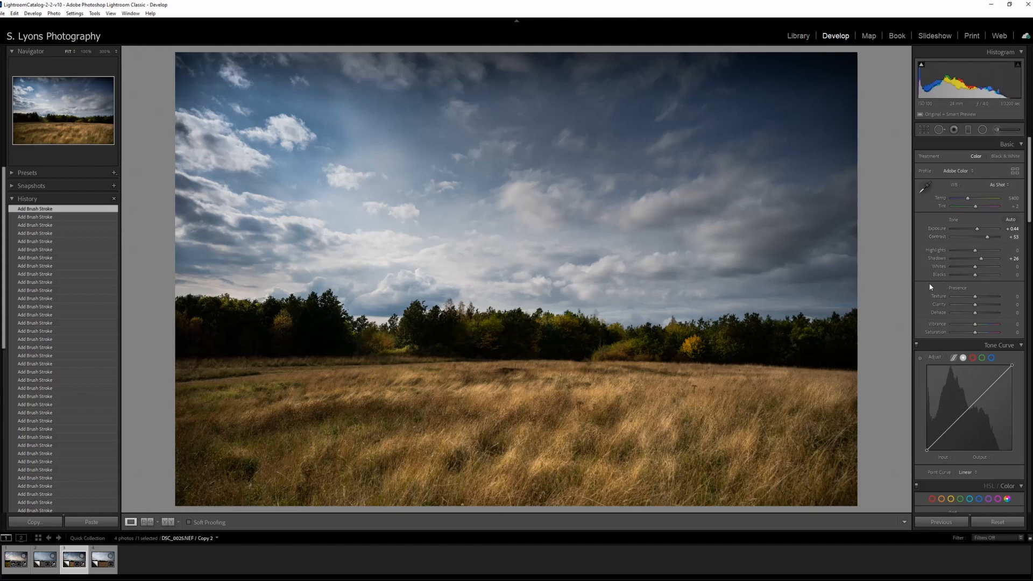
Colour grade the photo with blue shadows and warm yellow-orange highlights at hue 47, keeping the highlight luminance at 0.
{"action": "scroll", "coordinate": [930, 288], "scroll_direction": "down", "scroll_amount": 5}
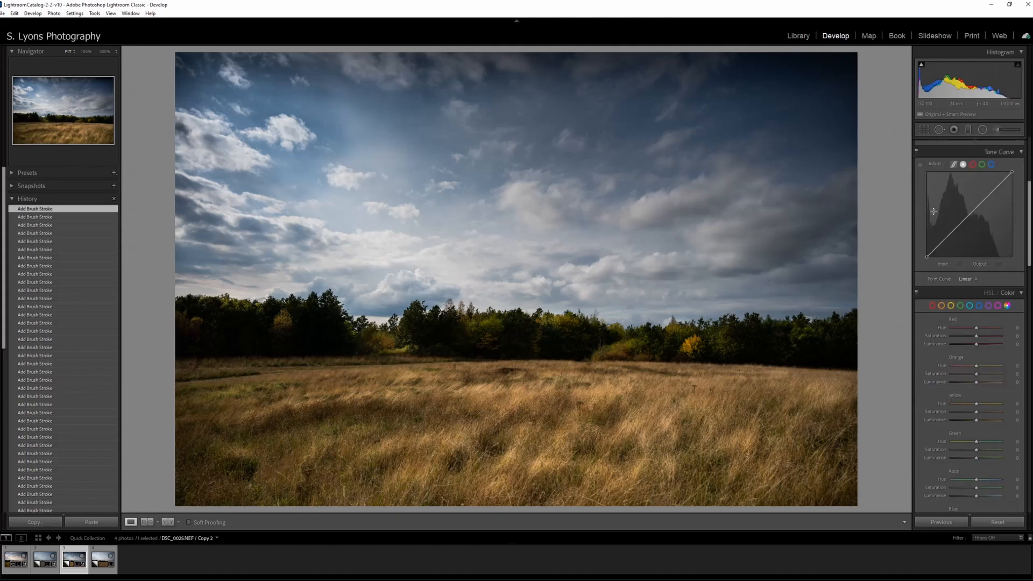
{"action": "scroll", "coordinate": [933, 242], "scroll_direction": "down", "scroll_amount": 5}
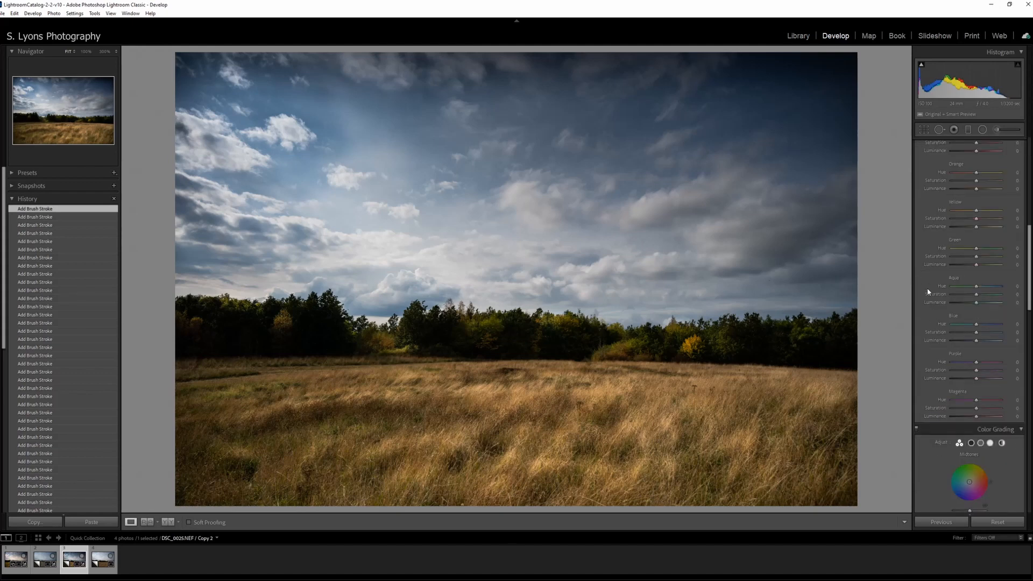
{"action": "scroll", "coordinate": [928, 288], "scroll_direction": "down", "scroll_amount": 5}
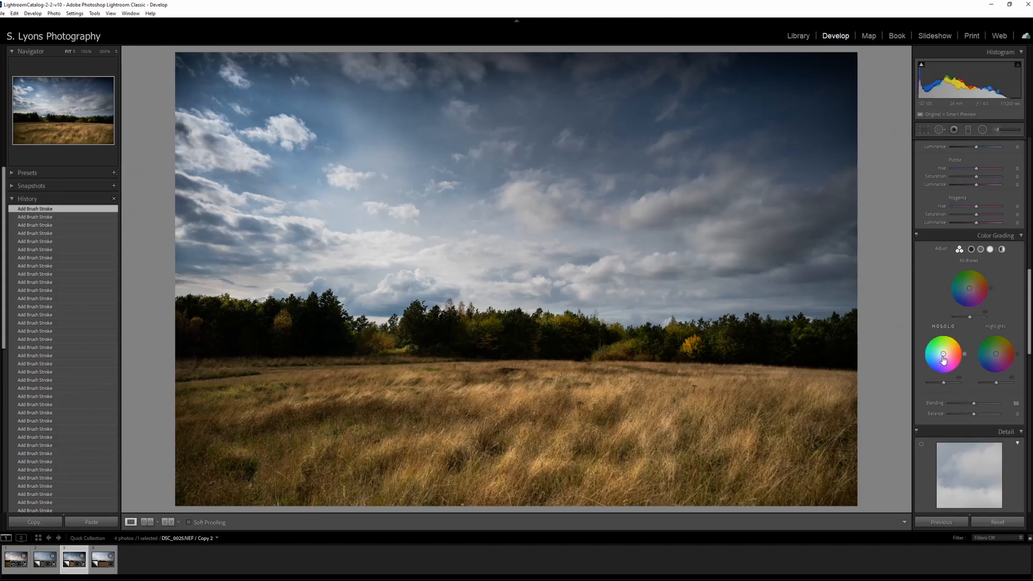
{"action": "left_click_drag", "start_coordinate": [944, 354], "coordinate": [1003, 346]}
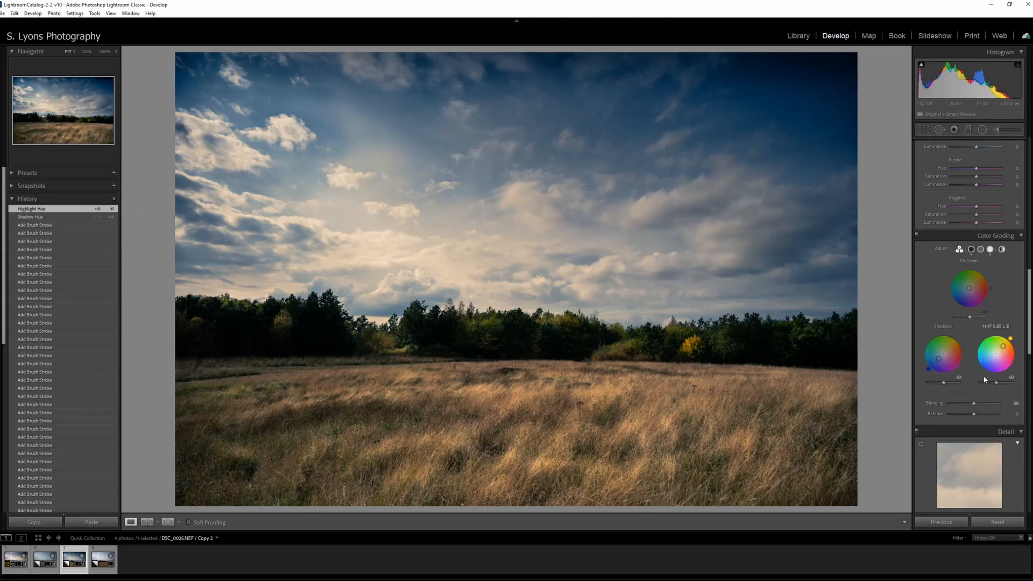
{"action": "mouse_move", "coordinate": [998, 385]}
{"action": "left_mouse_down"}
{"action": "mouse_move", "coordinate": [987, 382]}
{"action": "mouse_move", "coordinate": [994, 386]}
{"action": "left_mouse_up"}
{"action": "double_click", "coordinate": [994, 385]}
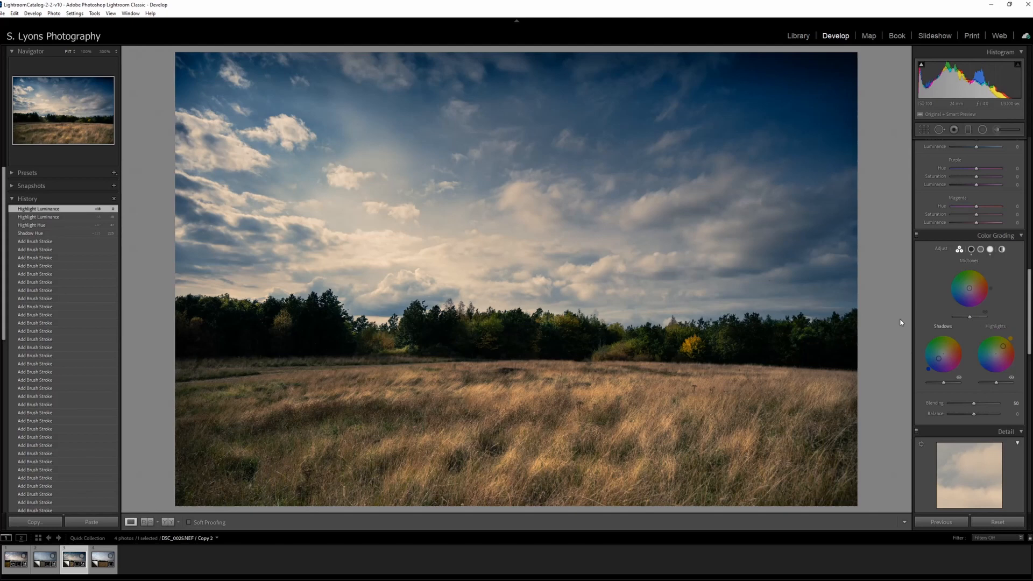
Compare the photo with and without its colour grading, and with its unedited version.
{"action": "left_click", "coordinate": [917, 235]}
{"action": "left_click", "coordinate": [917, 235]}
{"action": "left_click", "coordinate": [917, 235]}
{"action": "left_click", "coordinate": [916, 235]}
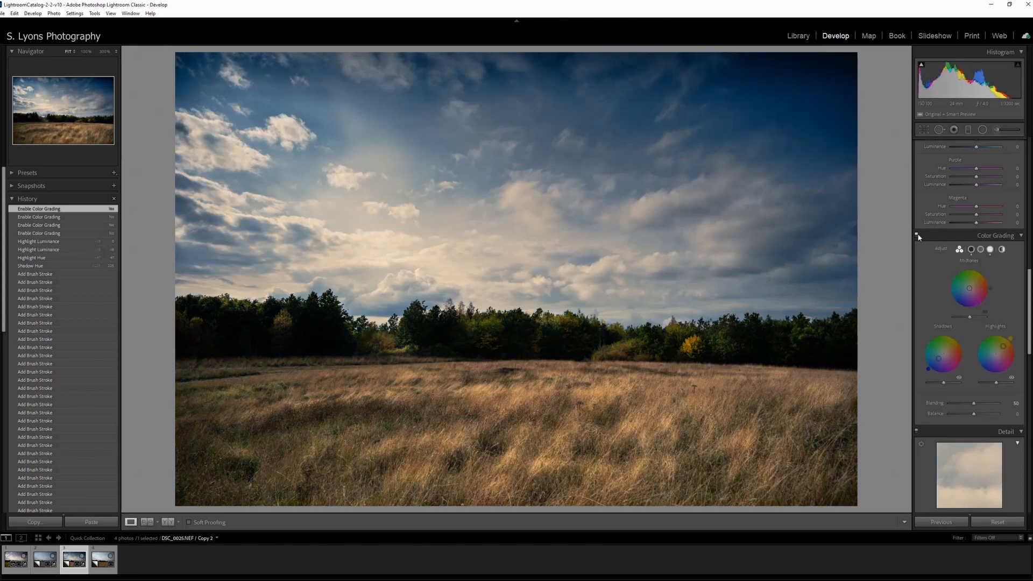
{"action": "left_click", "coordinate": [917, 235]}
{"action": "left_click", "coordinate": [917, 236]}
{"action": "left_click", "coordinate": [917, 235]}
{"action": "left_click", "coordinate": [916, 235]}
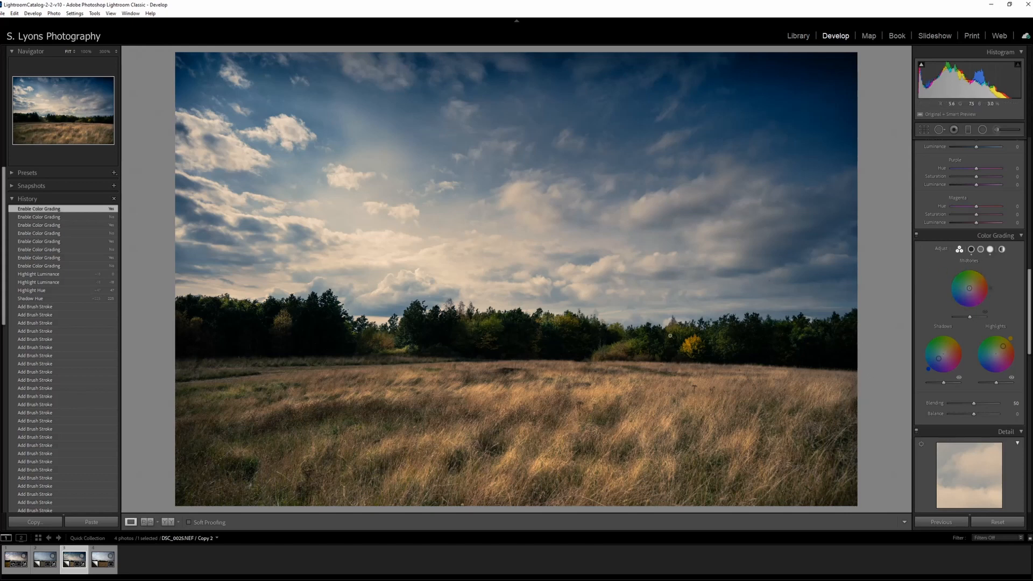
{"action": "key", "text": "backslash"}
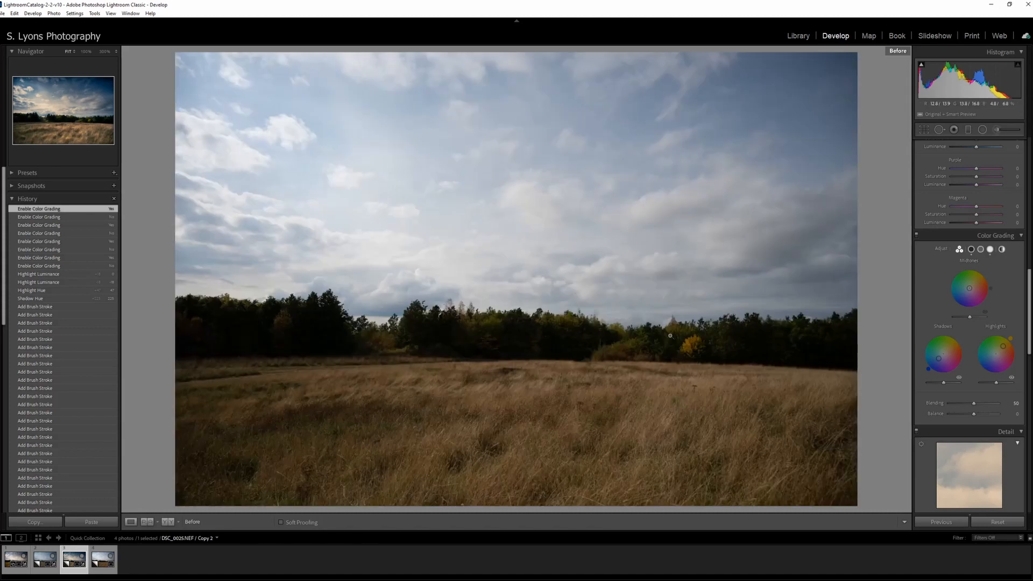
{"action": "key", "text": "backslash"}
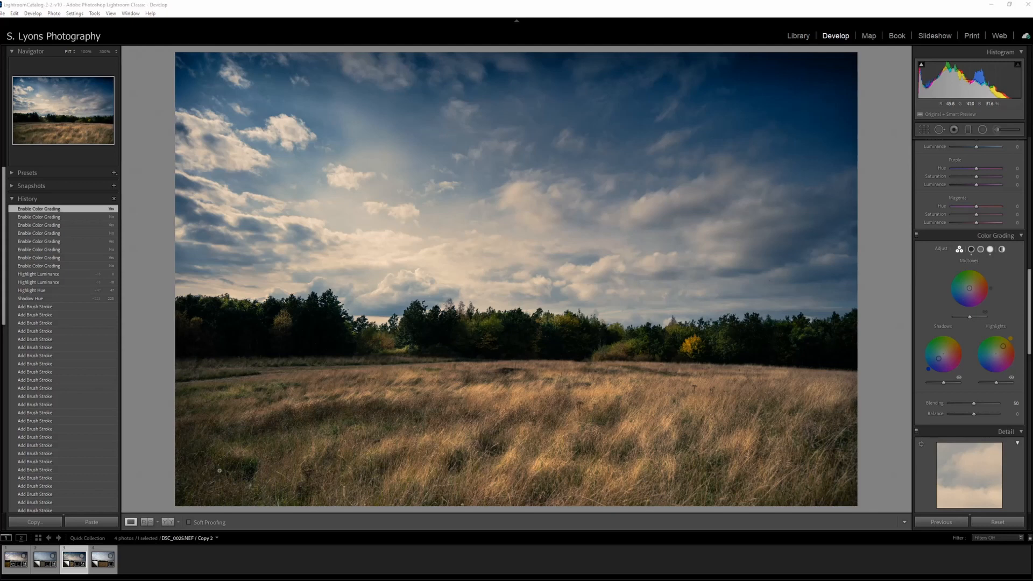
Open Copy 3 of the photo and convert it to black and white.
{"action": "left_click", "coordinate": [102, 559]}
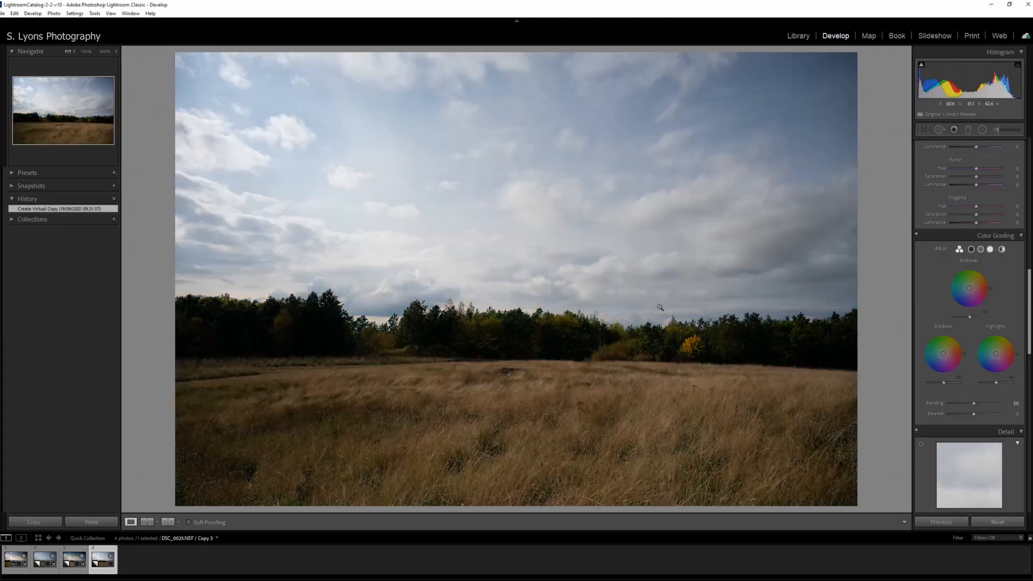
{"action": "scroll", "coordinate": [982, 225], "scroll_direction": "up", "scroll_amount": 10}
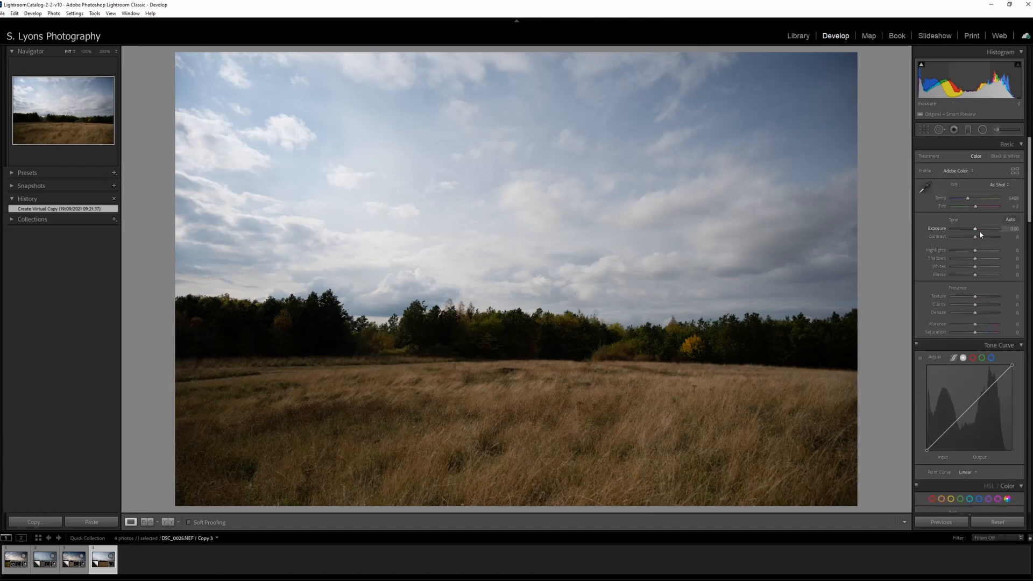
{"action": "left_click", "coordinate": [1005, 156]}
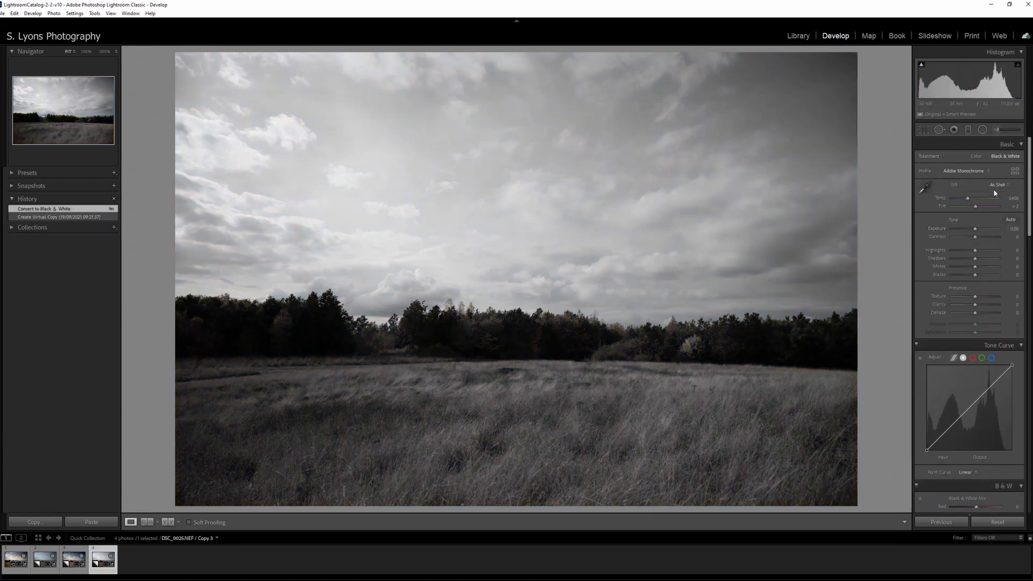
Heal the spot in the sky just above the trees with Spot Removal.
{"action": "left_click", "coordinate": [574, 295]}
{"action": "left_click", "coordinate": [939, 131]}
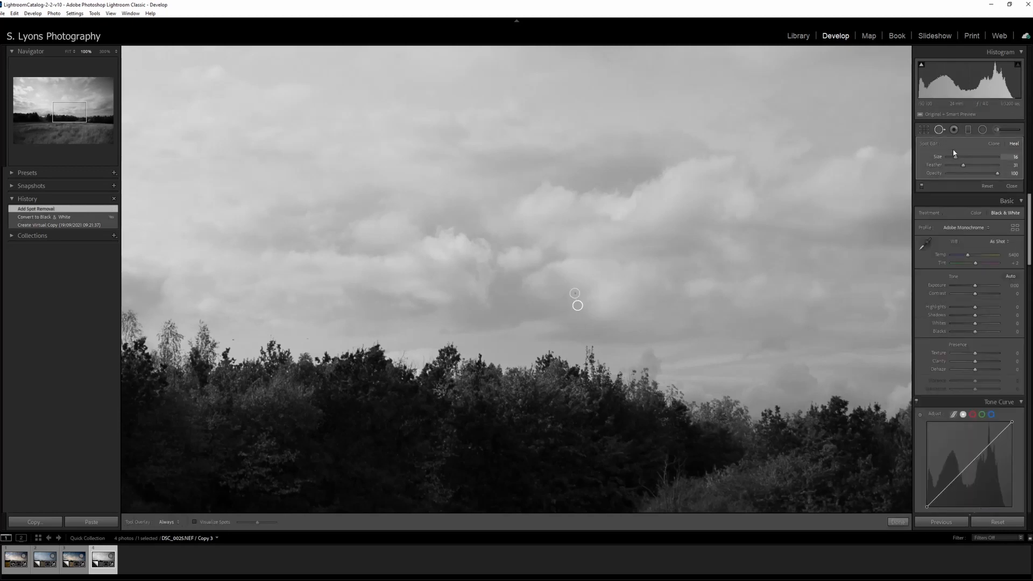
{"action": "left_click", "coordinate": [939, 130]}
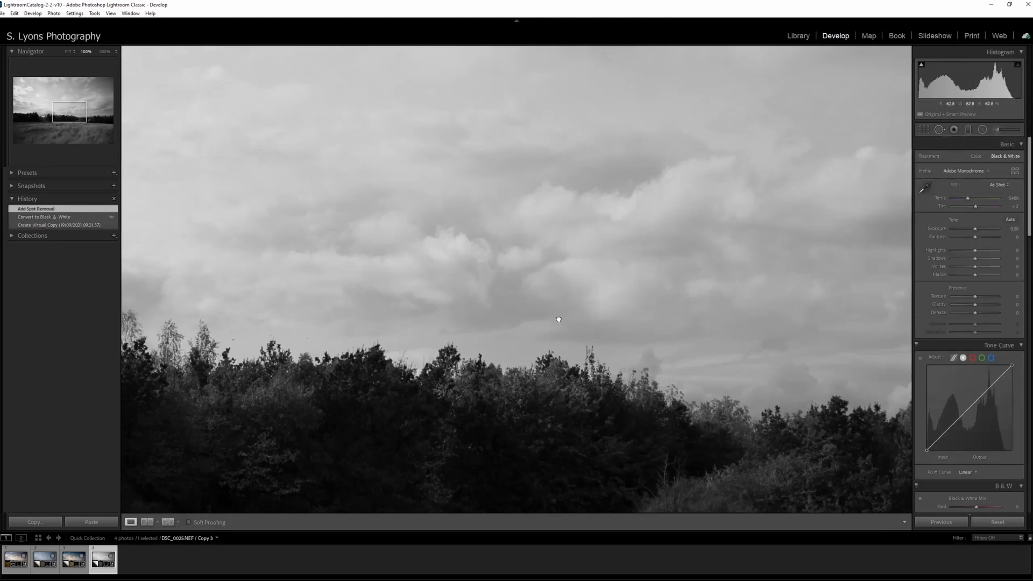
Raise the black-and-white photo's exposure to +0.70 and lower its highlights and whites to recover the sky.
{"action": "left_click", "coordinate": [559, 319]}
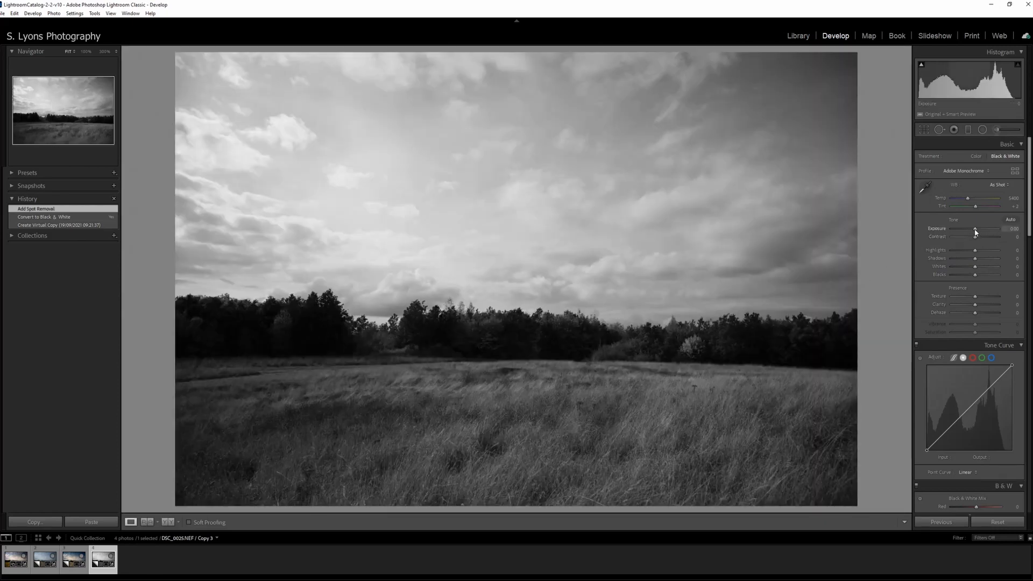
{"action": "left_click_drag", "start_coordinate": [975, 232], "coordinate": [978, 232]}
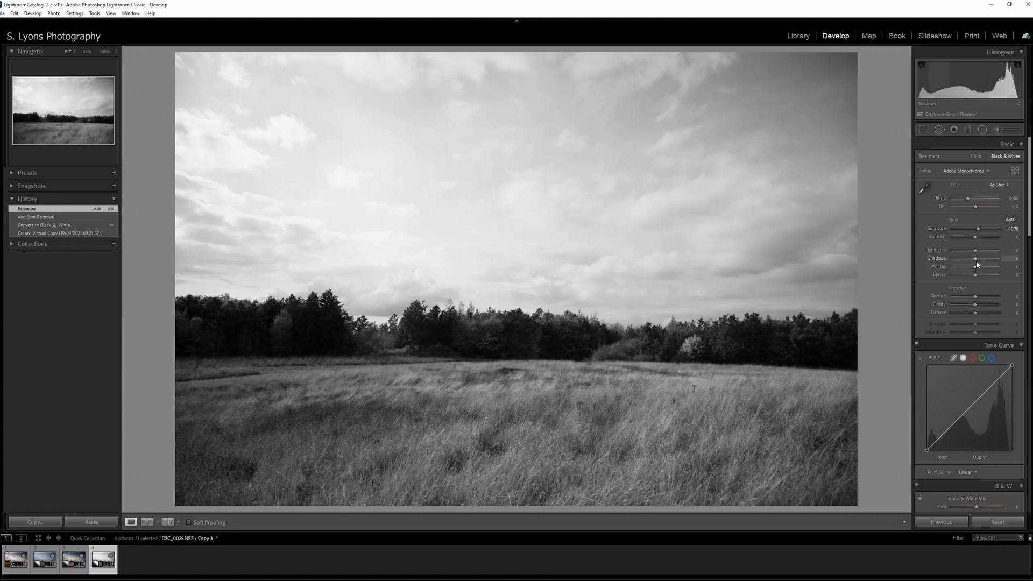
{"action": "mouse_move", "coordinate": [976, 252]}
{"action": "left_mouse_down"}
{"action": "mouse_move", "coordinate": [943, 251]}
{"action": "mouse_move", "coordinate": [964, 271]}
{"action": "mouse_move", "coordinate": [960, 253]}
{"action": "left_mouse_up"}
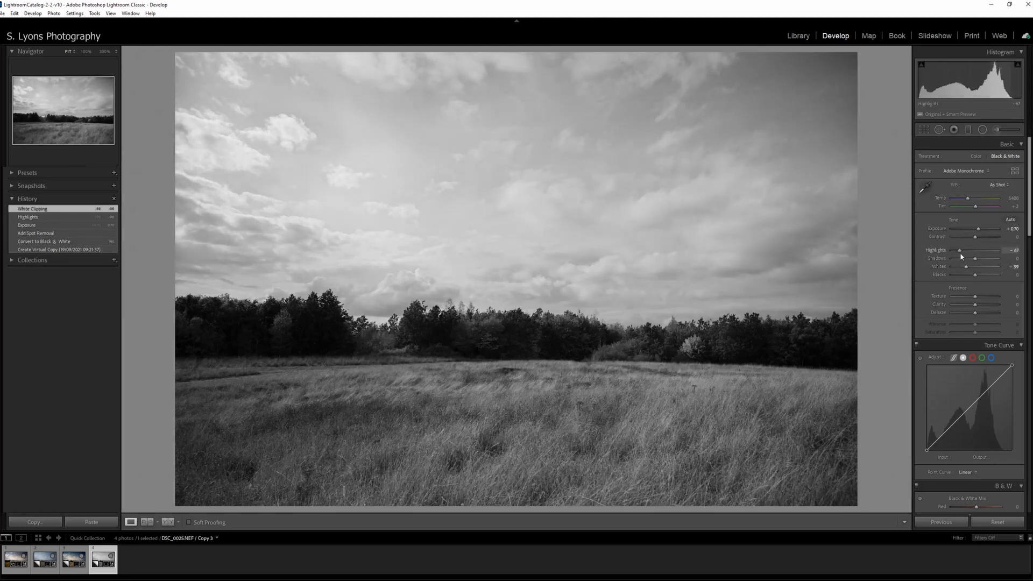
Add a horizontal graduated filter from the upper sky down to the grass and set its range mask to Luminance.
{"action": "left_click", "coordinate": [968, 129]}
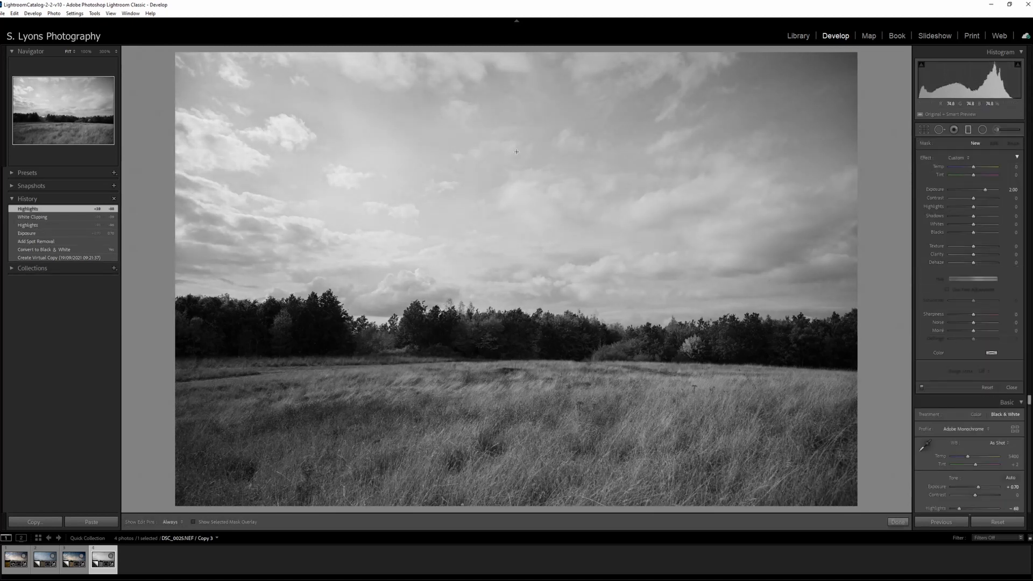
{"action": "left_click_drag", "start_coordinate": [517, 152], "coordinate": [503, 453]}
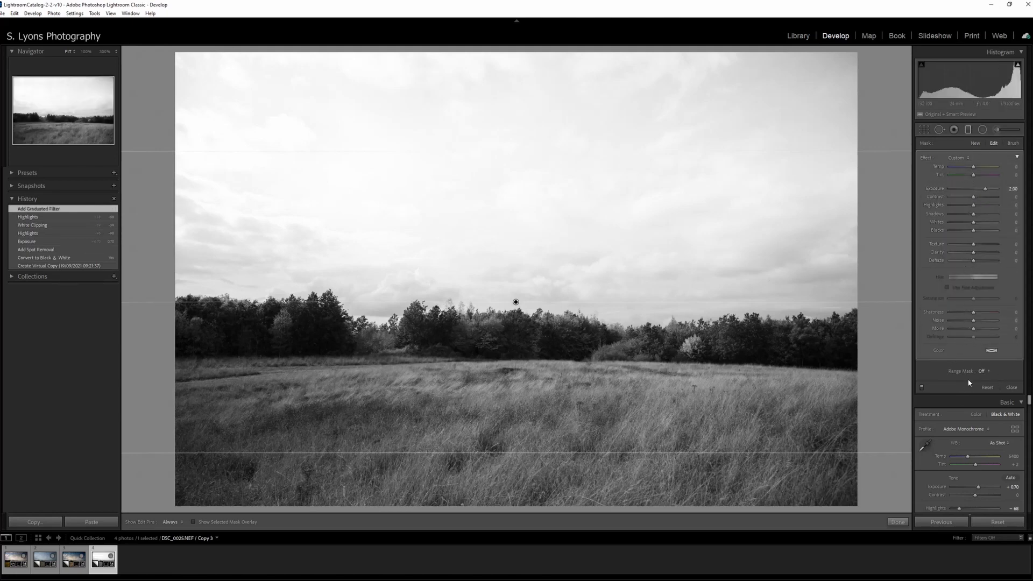
{"action": "left_click", "coordinate": [982, 371]}
{"action": "left_click", "coordinate": [969, 397]}
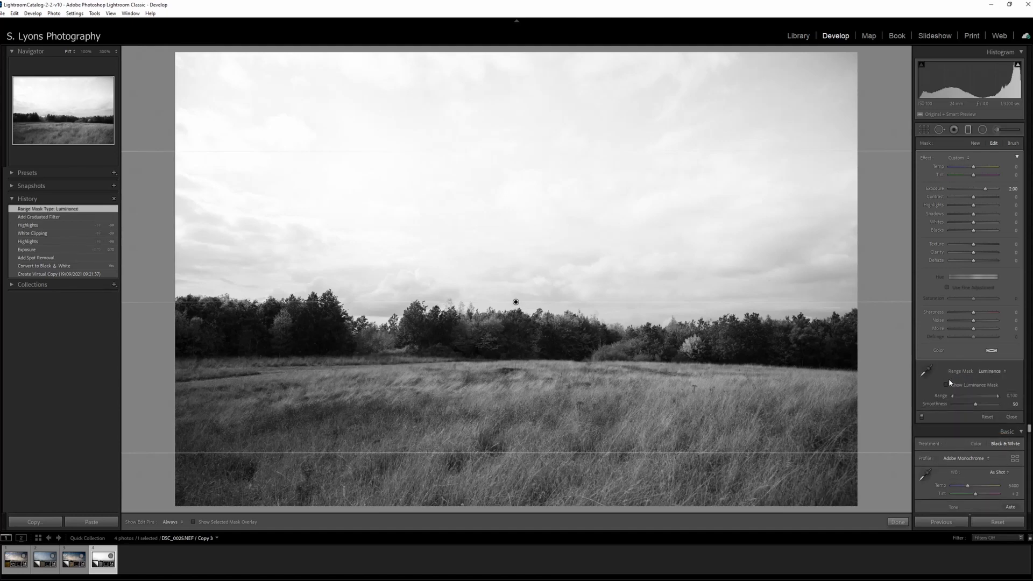
Limit the graduated filter's luminance range to 22/100, then set its exposure to -0.69 and contrast to 67 to darken the sky.
{"action": "left_click", "coordinate": [947, 384]}
{"action": "left_click_drag", "start_coordinate": [954, 399], "coordinate": [954, 396]}
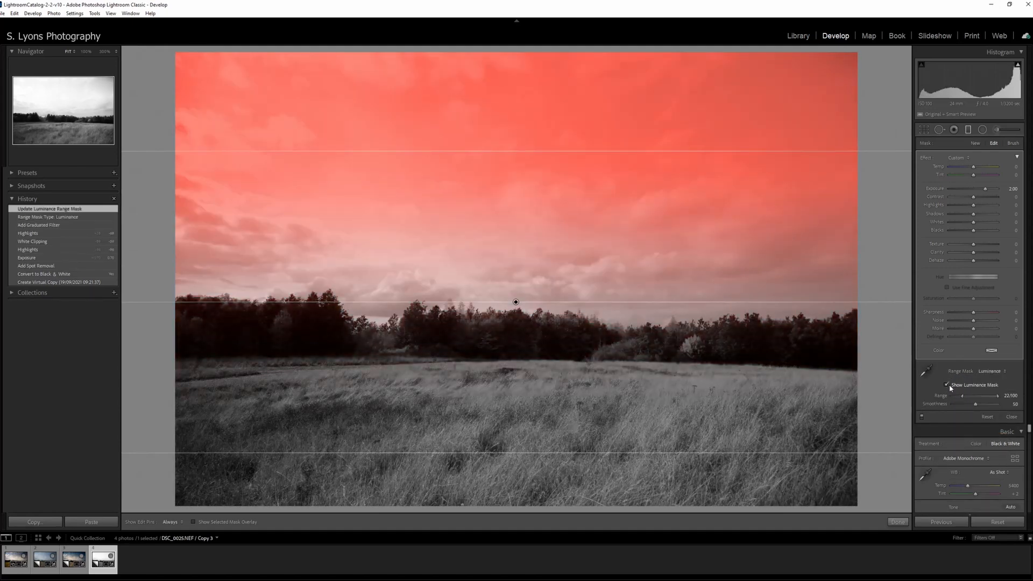
{"action": "left_click", "coordinate": [947, 384]}
{"action": "mouse_move", "coordinate": [988, 189]}
{"action": "left_mouse_down"}
{"action": "mouse_move", "coordinate": [966, 191]}
{"action": "mouse_move", "coordinate": [989, 198]}
{"action": "left_mouse_up"}
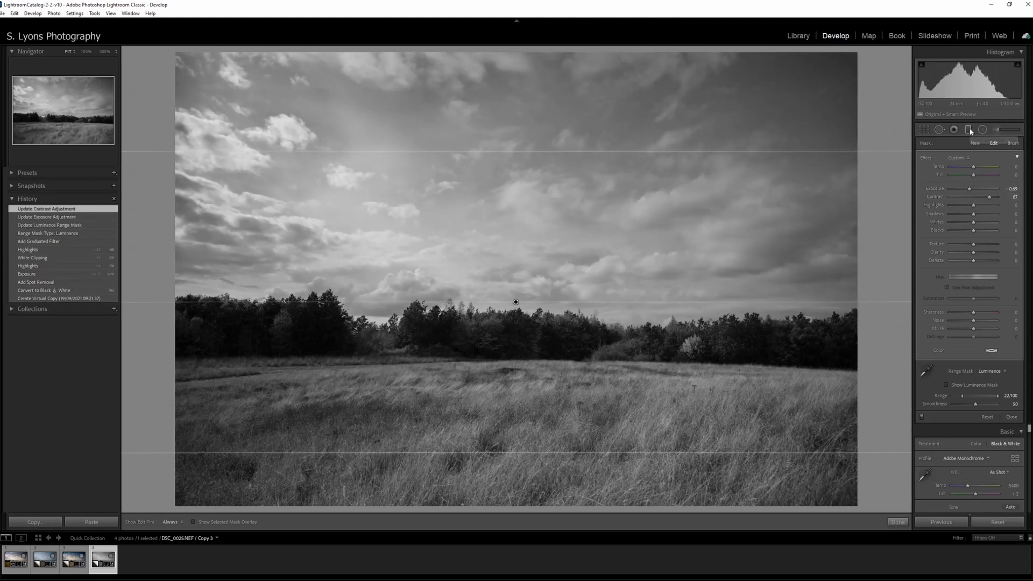
{"action": "left_click", "coordinate": [969, 129]}
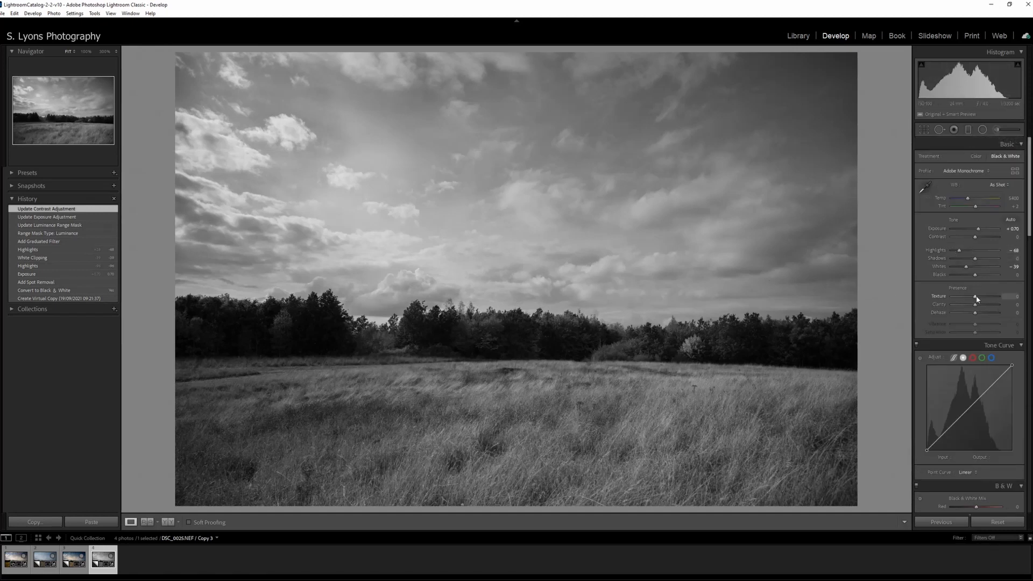
Raise the whole photo's texture to +25 to bring out detail in the grass.
{"action": "left_click_drag", "start_coordinate": [978, 297], "coordinate": [989, 295]}
{"action": "left_click_drag", "start_coordinate": [982, 297], "coordinate": [982, 297]}
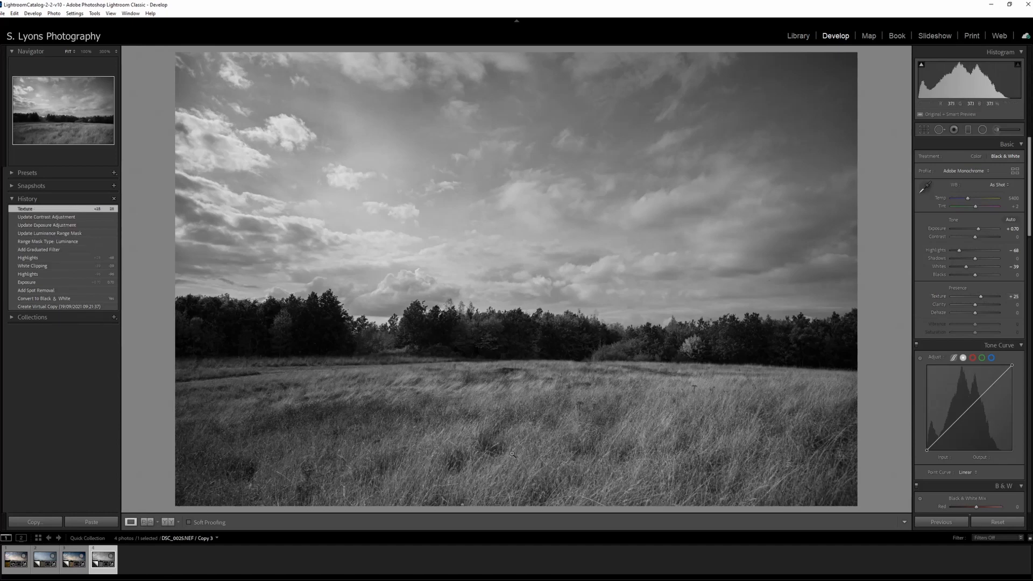
{"action": "left_click_drag", "start_coordinate": [493, 390], "coordinate": [496, 348]}
Brighten patches of the grass and dark tree line with Adjustment Brush strokes at exposure 2.00, size 3.5 and flow 20.
{"action": "left_click", "coordinate": [999, 130]}
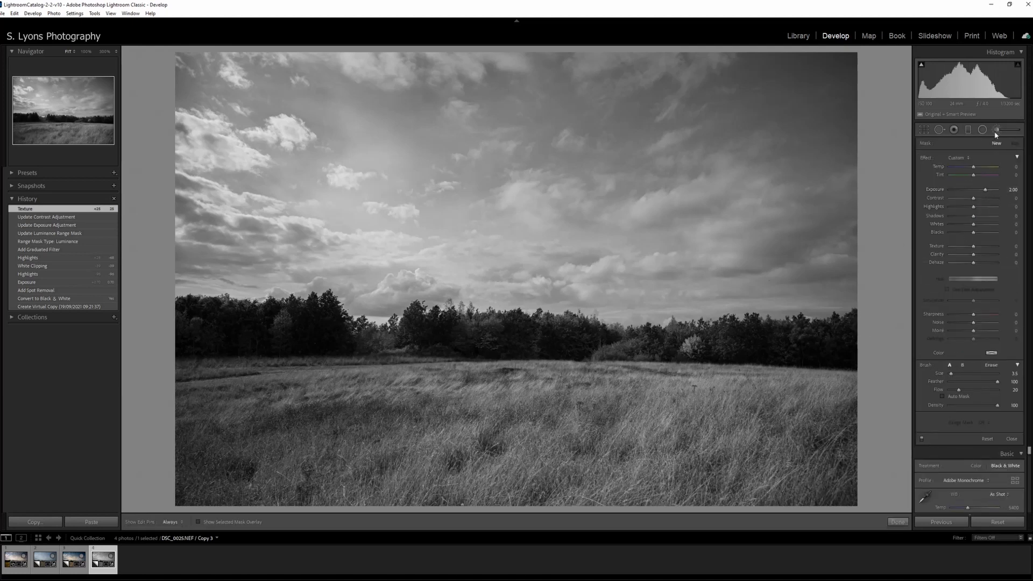
{"action": "left_click", "coordinate": [776, 330]}
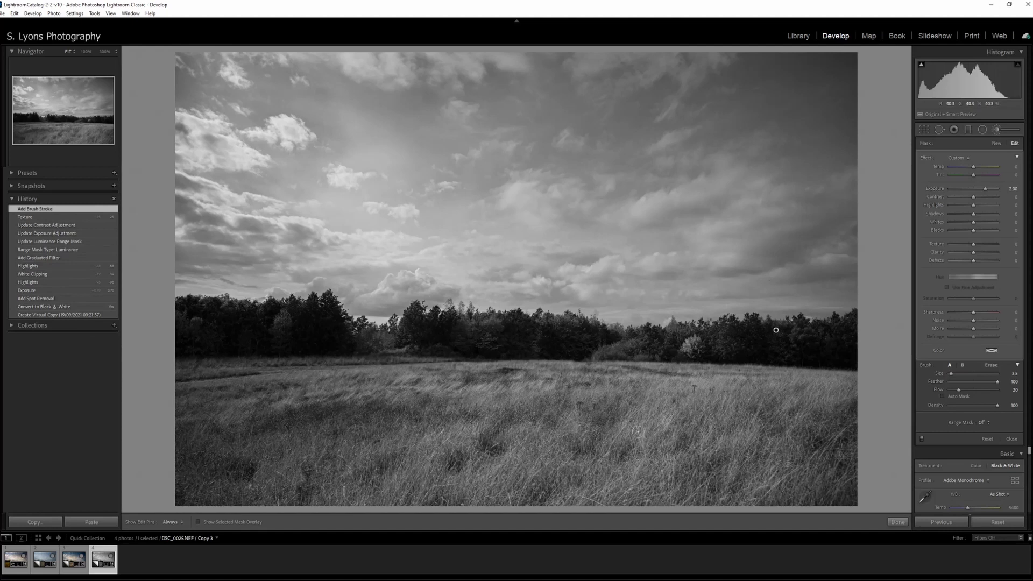
{"action": "key", "text": "h"}
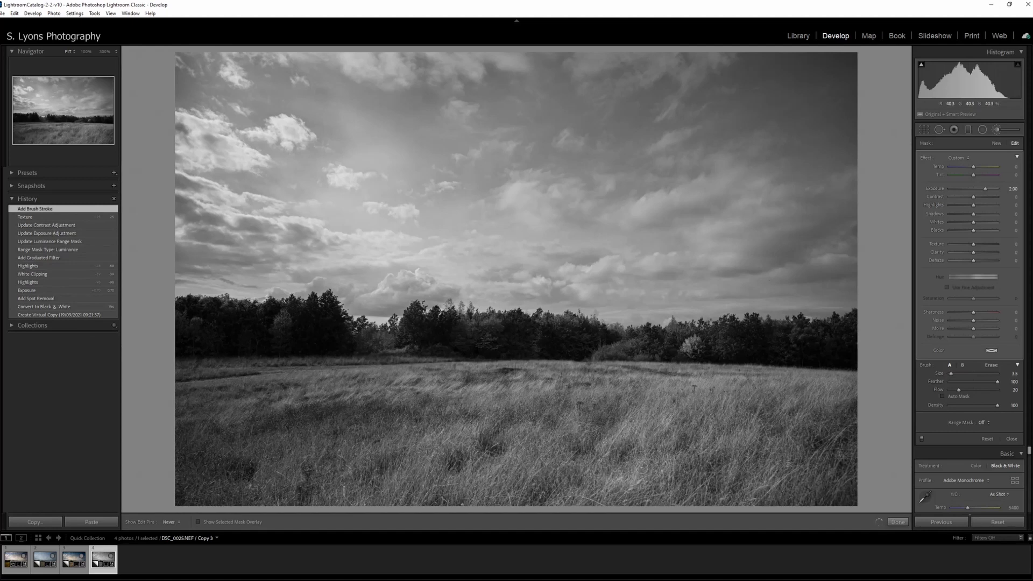
{"action": "left_click", "coordinate": [642, 467]}
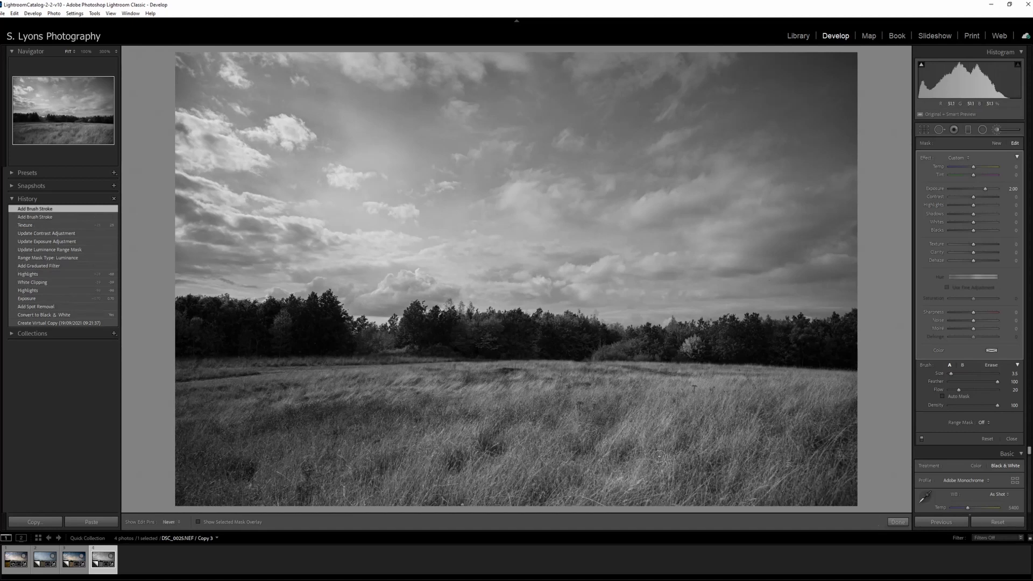
{"action": "left_click", "coordinate": [735, 467]}
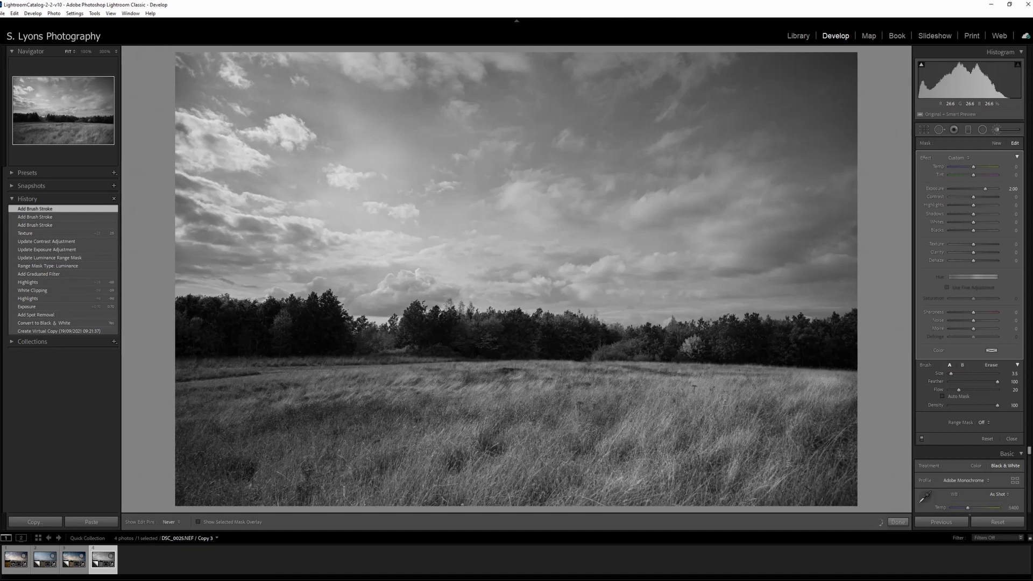
{"action": "left_click_drag", "start_coordinate": [725, 399], "coordinate": [710, 398]}
{"action": "left_click_drag", "start_coordinate": [749, 370], "coordinate": [611, 371]}
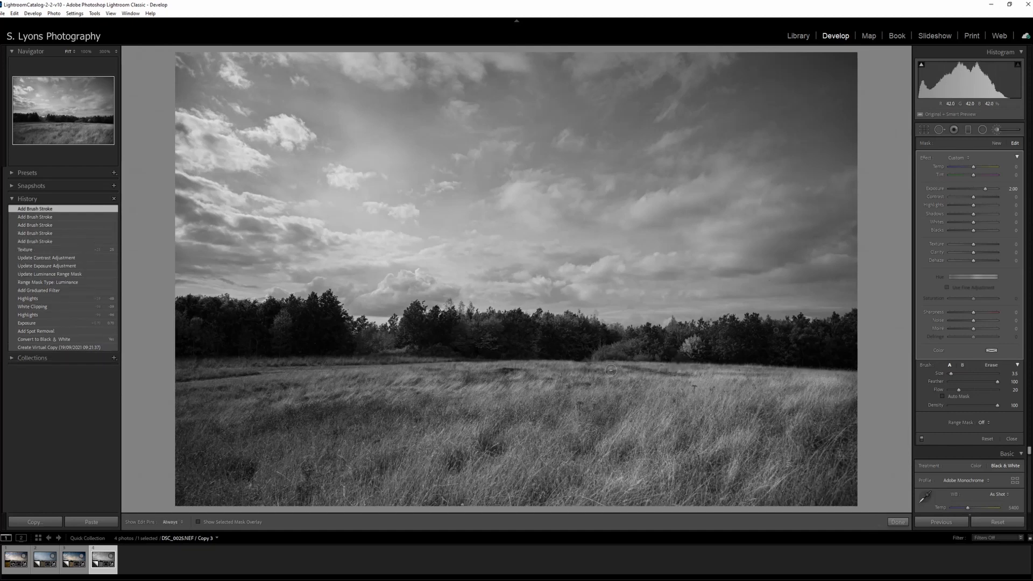
{"action": "key", "text": "h"}
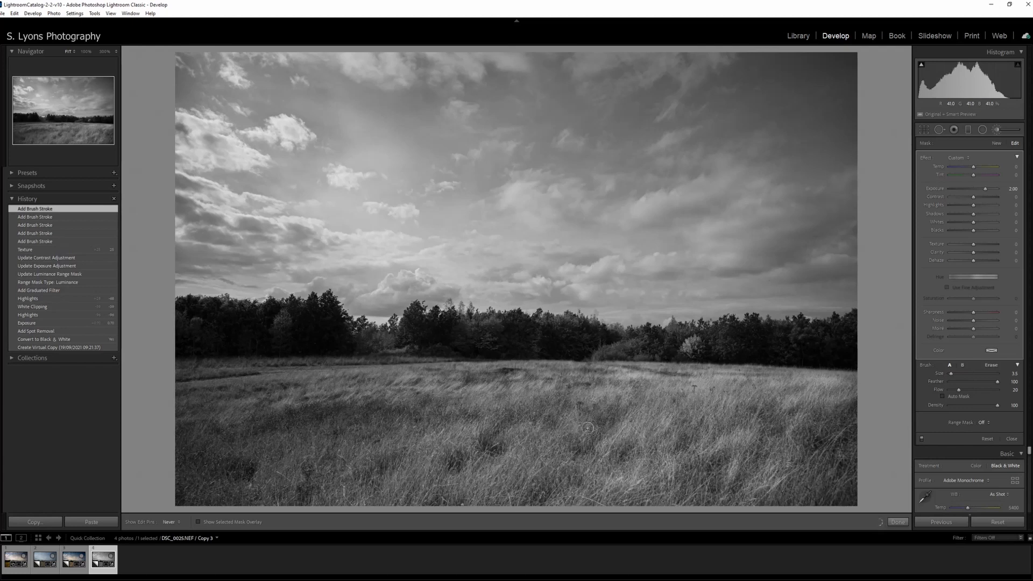
{"action": "left_click", "coordinate": [531, 468]}
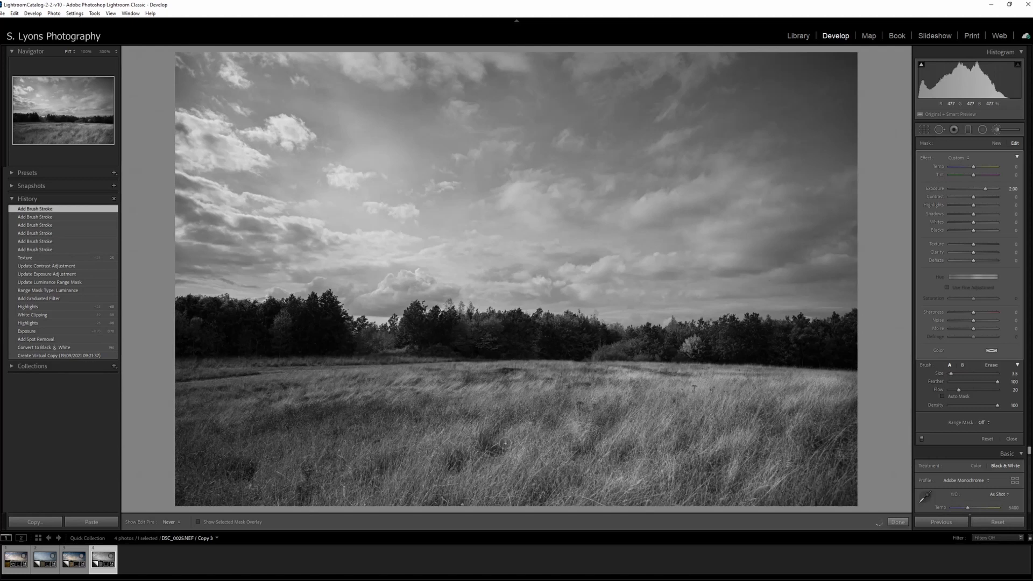
{"action": "mouse_move", "coordinate": [506, 443]}
{"action": "left_mouse_down"}
{"action": "mouse_move", "coordinate": [475, 486]}
{"action": "mouse_move", "coordinate": [474, 446]}
{"action": "mouse_move", "coordinate": [444, 441]}
{"action": "mouse_move", "coordinate": [436, 459]}
{"action": "mouse_move", "coordinate": [405, 436]}
{"action": "mouse_move", "coordinate": [396, 445]}
{"action": "left_mouse_up"}
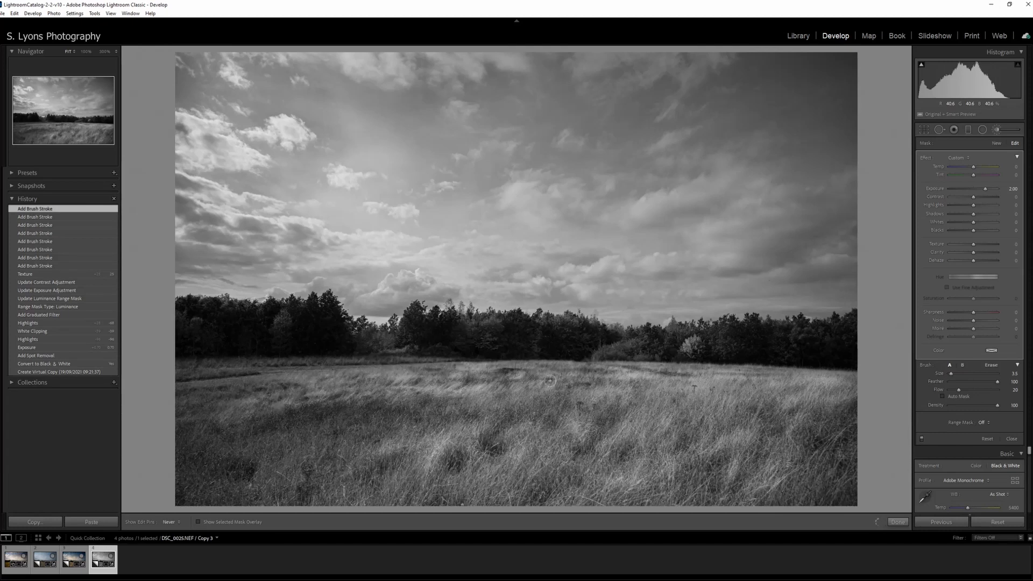
{"action": "mouse_move", "coordinate": [550, 380]}
{"action": "left_mouse_down"}
{"action": "mouse_move", "coordinate": [571, 387]}
{"action": "mouse_move", "coordinate": [558, 399]}
{"action": "mouse_move", "coordinate": [554, 371]}
{"action": "left_mouse_up"}
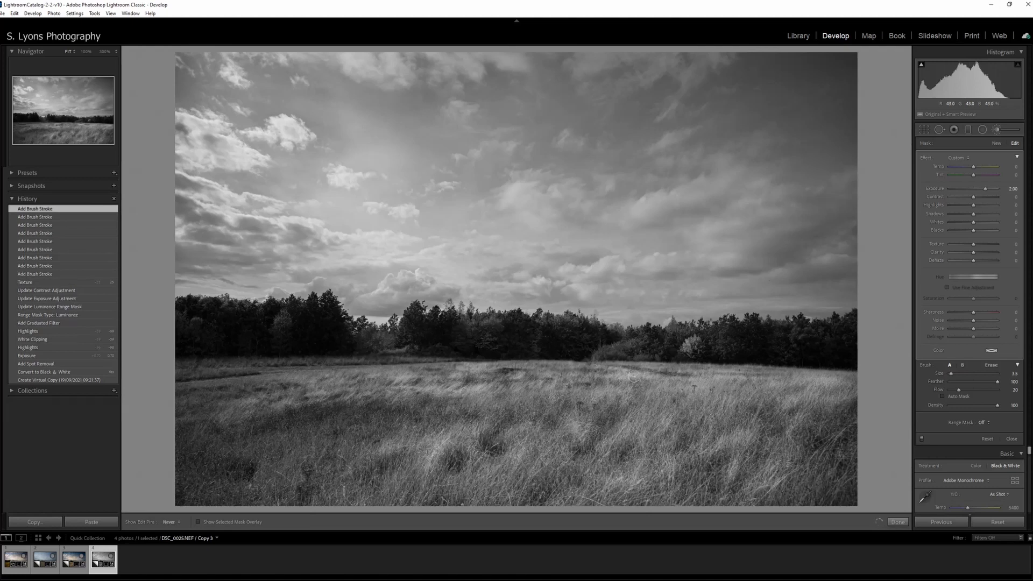
{"action": "mouse_move", "coordinate": [633, 377]}
{"action": "left_mouse_down"}
{"action": "mouse_move", "coordinate": [688, 358]}
{"action": "mouse_move", "coordinate": [692, 341]}
{"action": "mouse_move", "coordinate": [609, 347]}
{"action": "mouse_move", "coordinate": [637, 345]}
{"action": "mouse_move", "coordinate": [613, 356]}
{"action": "left_mouse_up"}
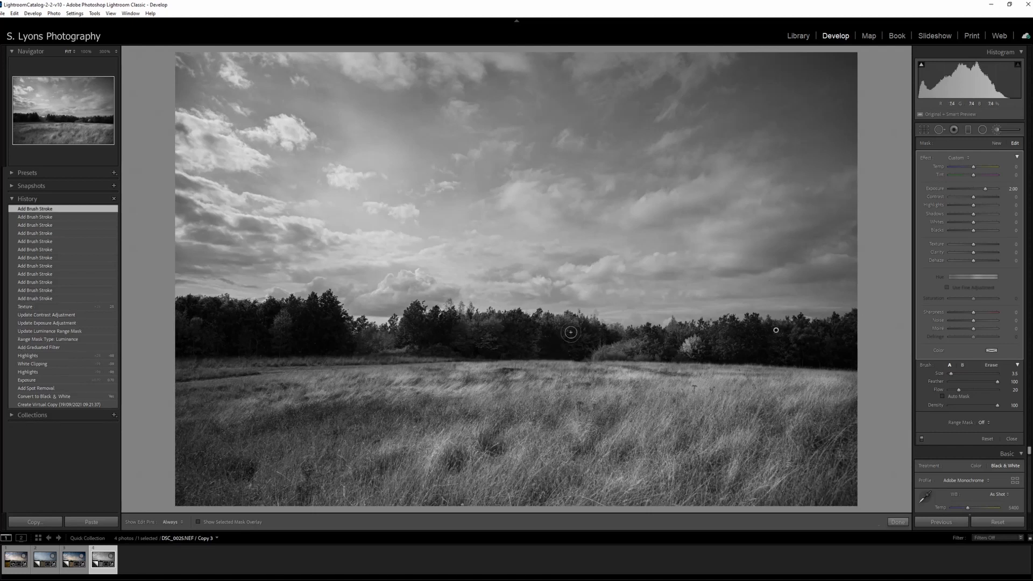
{"action": "key", "text": "h"}
{"action": "left_click", "coordinate": [487, 339]}
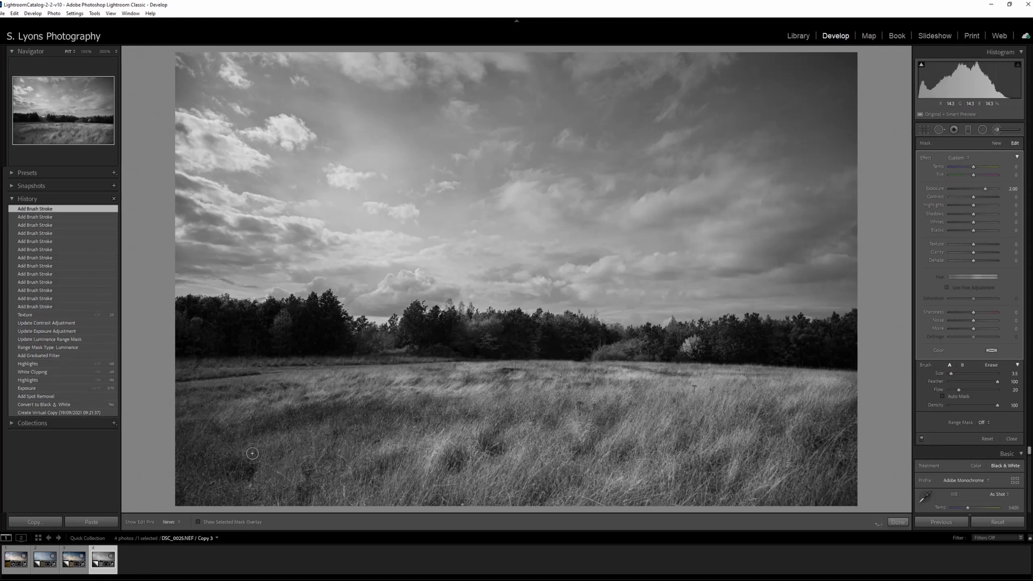
{"action": "mouse_move", "coordinate": [253, 453]}
{"action": "left_mouse_down"}
{"action": "mouse_move", "coordinate": [317, 444]}
{"action": "mouse_move", "coordinate": [328, 458]}
{"action": "mouse_move", "coordinate": [309, 486]}
{"action": "mouse_move", "coordinate": [324, 429]}
{"action": "left_mouse_up"}
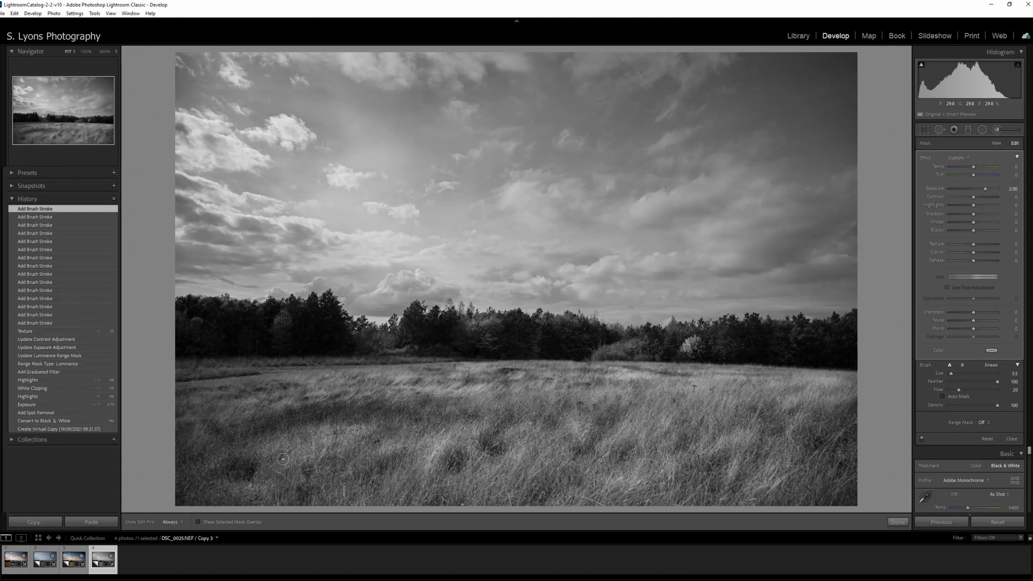
{"action": "left_click", "coordinate": [996, 130]}
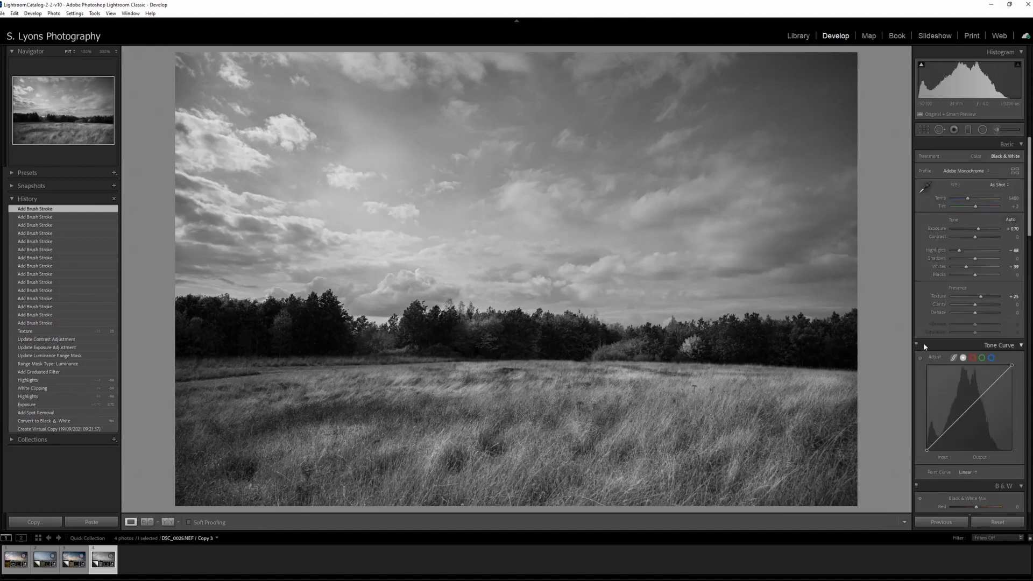
Shape the tone curve into an S, lowering the shadows from input 57 to output 37 and raising the highlights from 194 to 202.
{"action": "scroll", "coordinate": [923, 345], "scroll_direction": "down", "scroll_amount": 3}
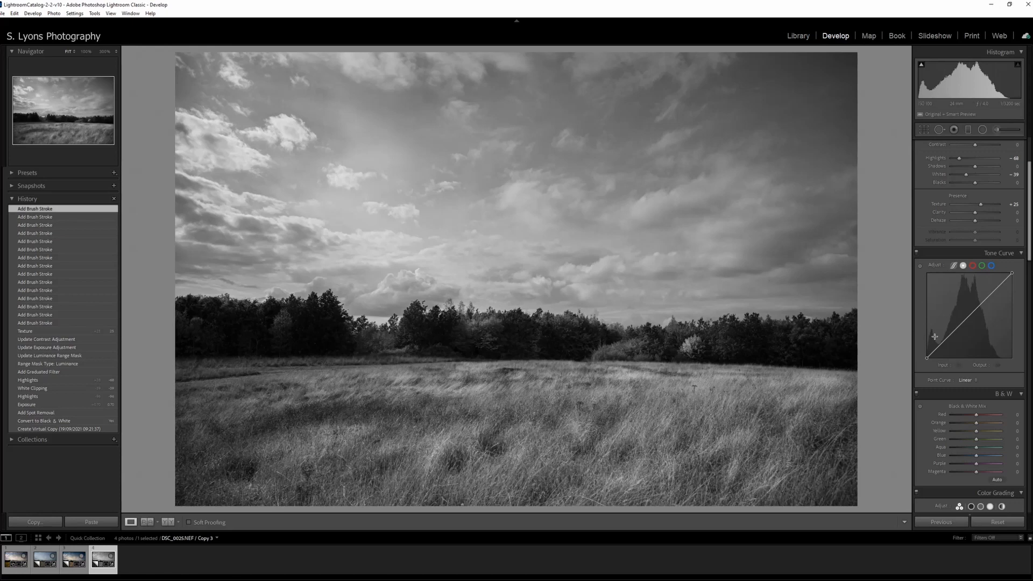
{"action": "left_click_drag", "start_coordinate": [945, 340], "coordinate": [947, 351]}
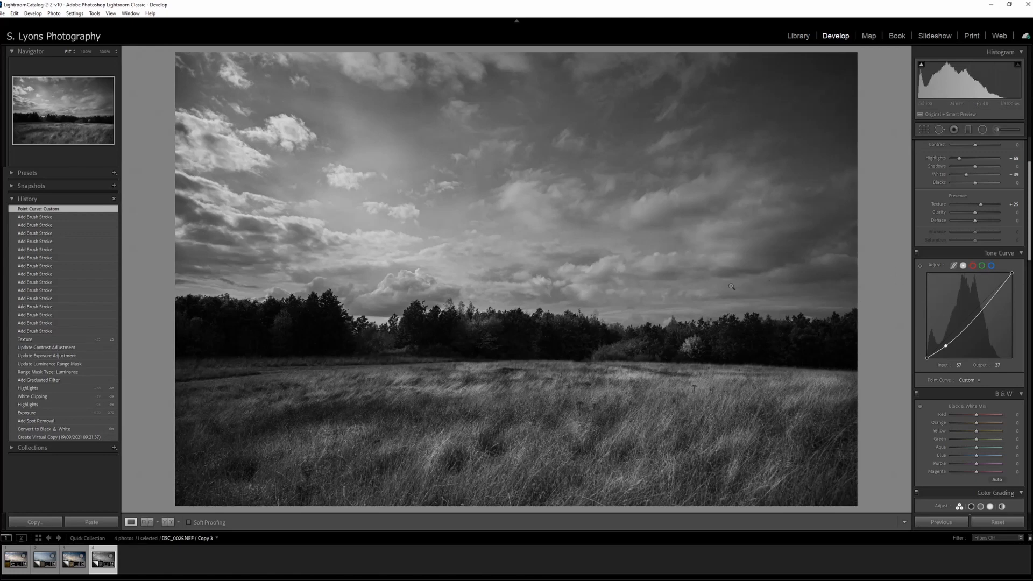
{"action": "left_click", "coordinate": [995, 295]}
{"action": "left_click_drag", "start_coordinate": [997, 299], "coordinate": [992, 291]}
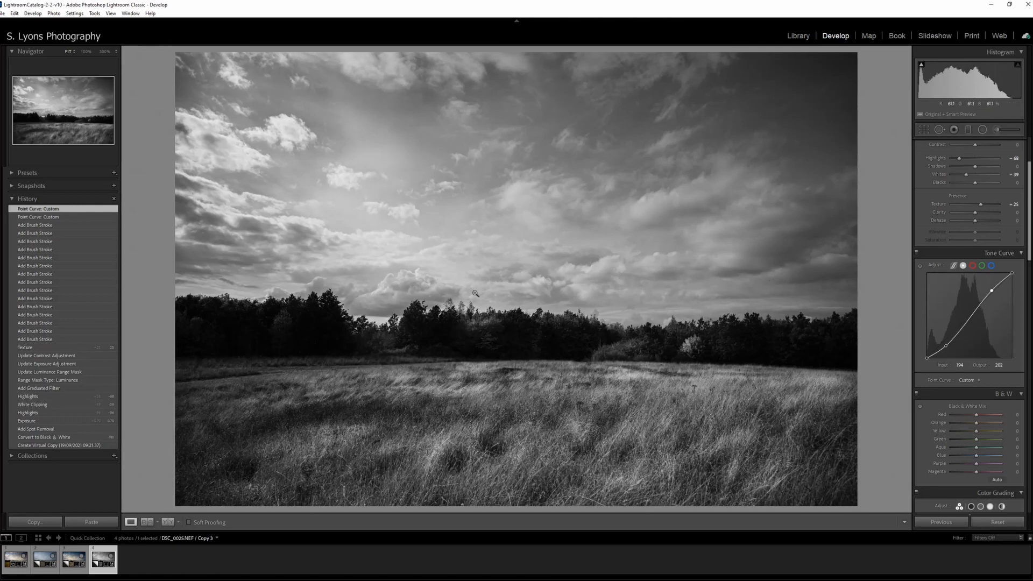
Enable lens profile corrections for the black-and-white photo.
{"action": "scroll", "coordinate": [941, 273], "scroll_direction": "down", "scroll_amount": 10}
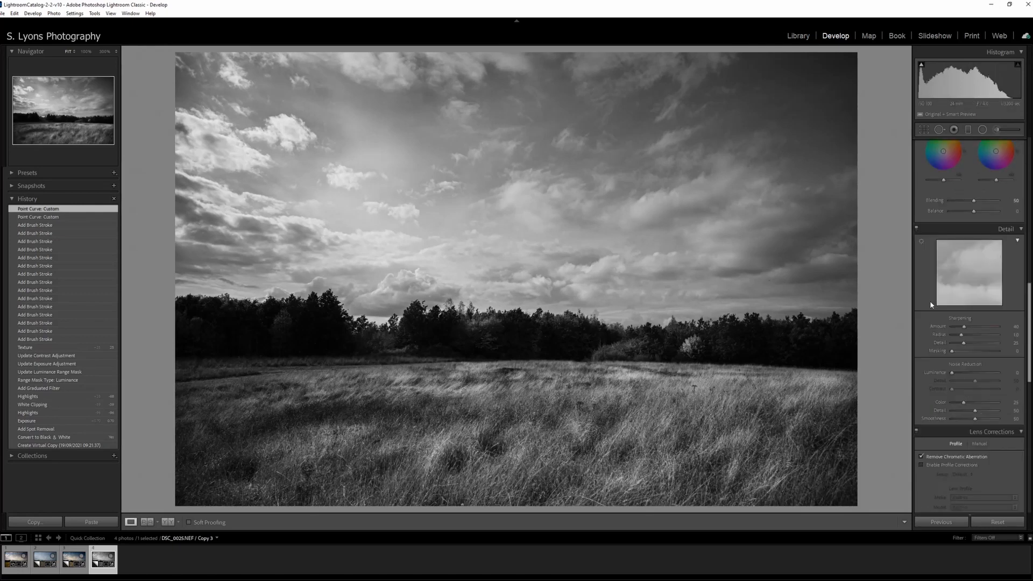
{"action": "scroll", "coordinate": [931, 309], "scroll_direction": "down", "scroll_amount": 4}
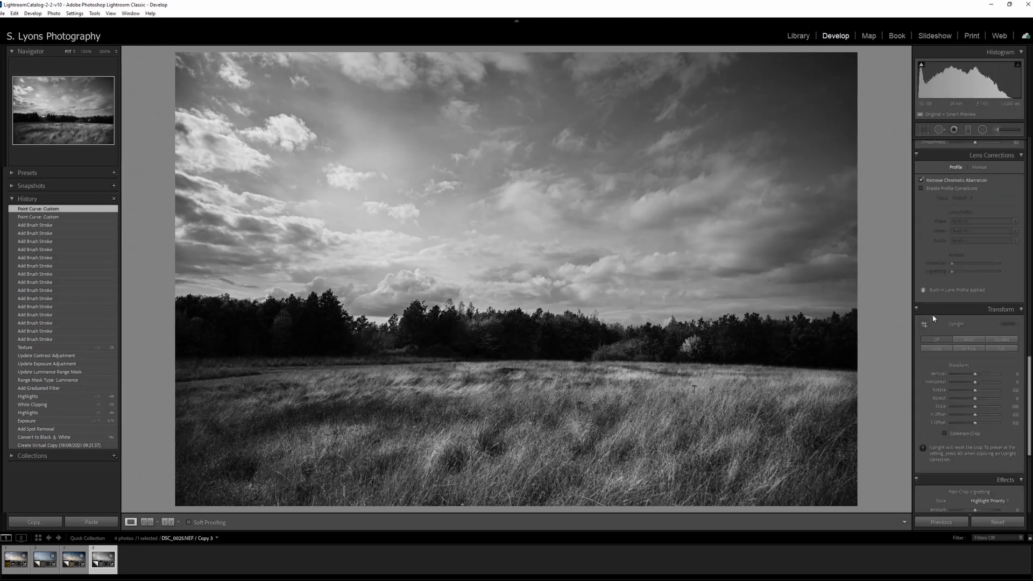
{"action": "left_click", "coordinate": [921, 280]}
Add a subtle dark post-crop vignette with midpoint 82 and feather 62.
{"action": "scroll", "coordinate": [924, 294], "scroll_direction": "up", "scroll_amount": 3}
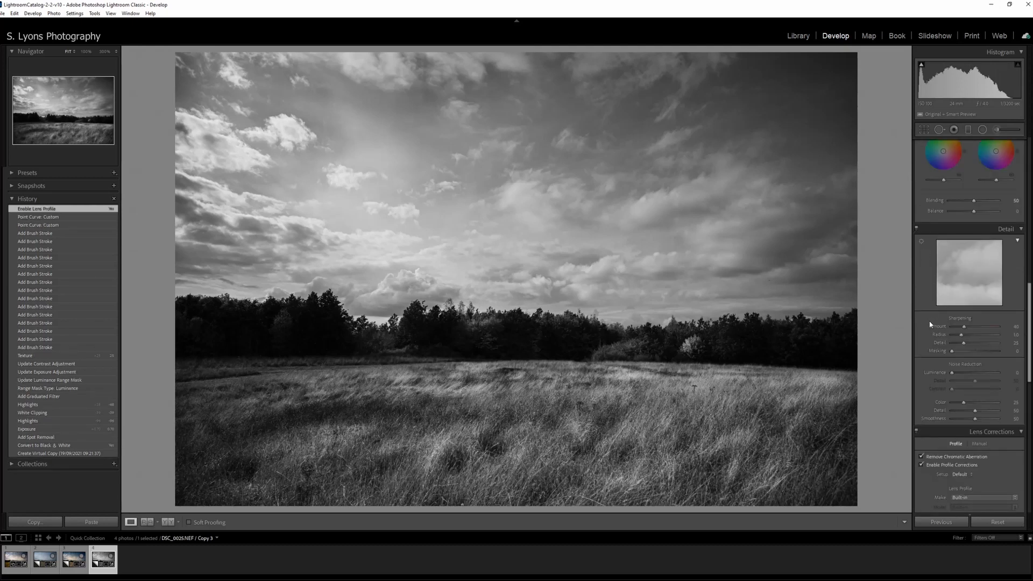
{"action": "scroll", "coordinate": [930, 325], "scroll_direction": "down", "scroll_amount": 8}
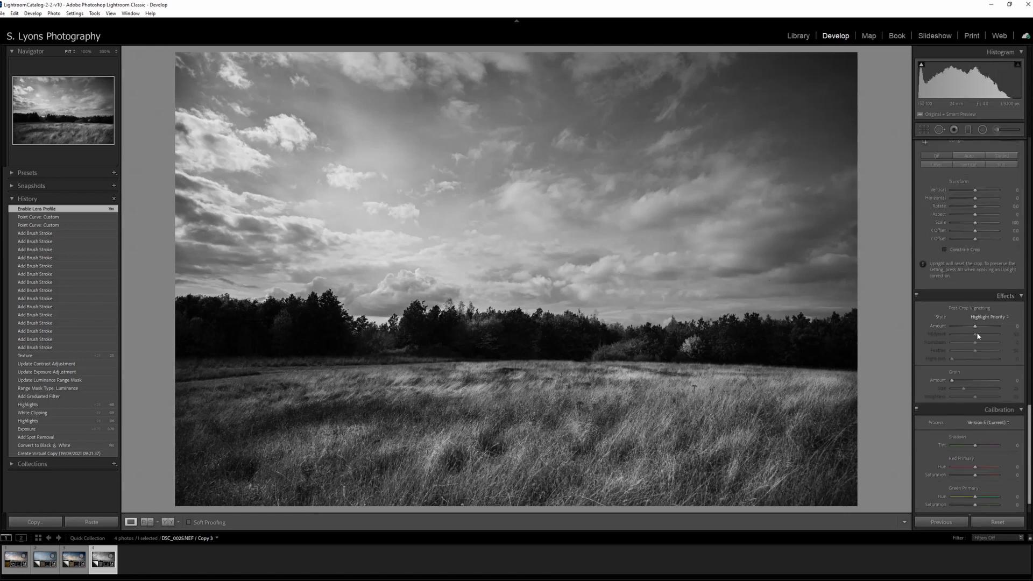
{"action": "mouse_move", "coordinate": [975, 326]}
{"action": "left_mouse_down"}
{"action": "mouse_move", "coordinate": [995, 336]}
{"action": "mouse_move", "coordinate": [988, 352]}
{"action": "mouse_move", "coordinate": [964, 351]}
{"action": "mouse_move", "coordinate": [983, 351]}
{"action": "mouse_move", "coordinate": [973, 328]}
{"action": "left_mouse_up"}
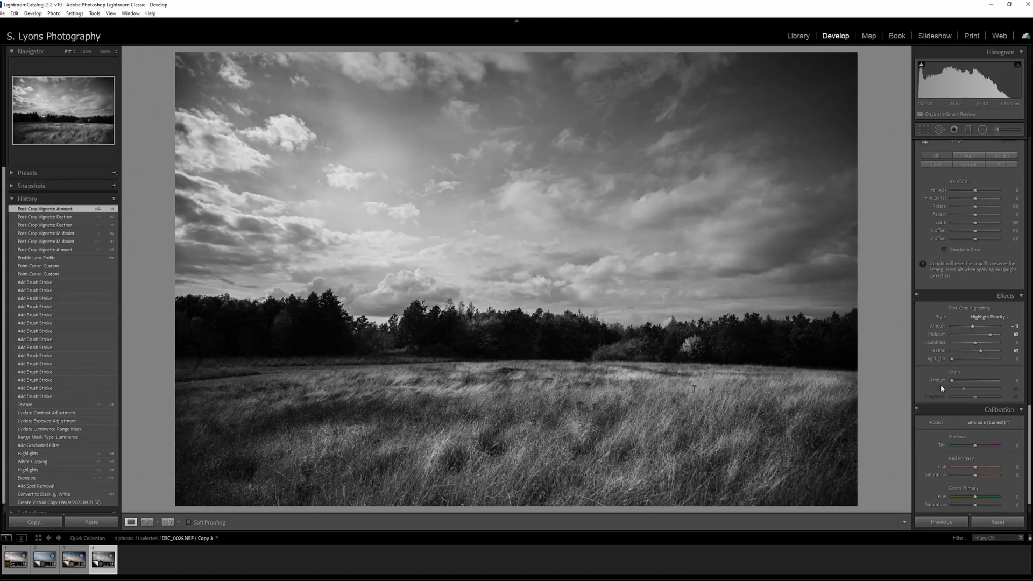
Compare the finished black-and-white edit with the unedited photo using the before view, and return to the edited version.
{"action": "scroll", "coordinate": [941, 384], "scroll_direction": "up", "scroll_amount": 10}
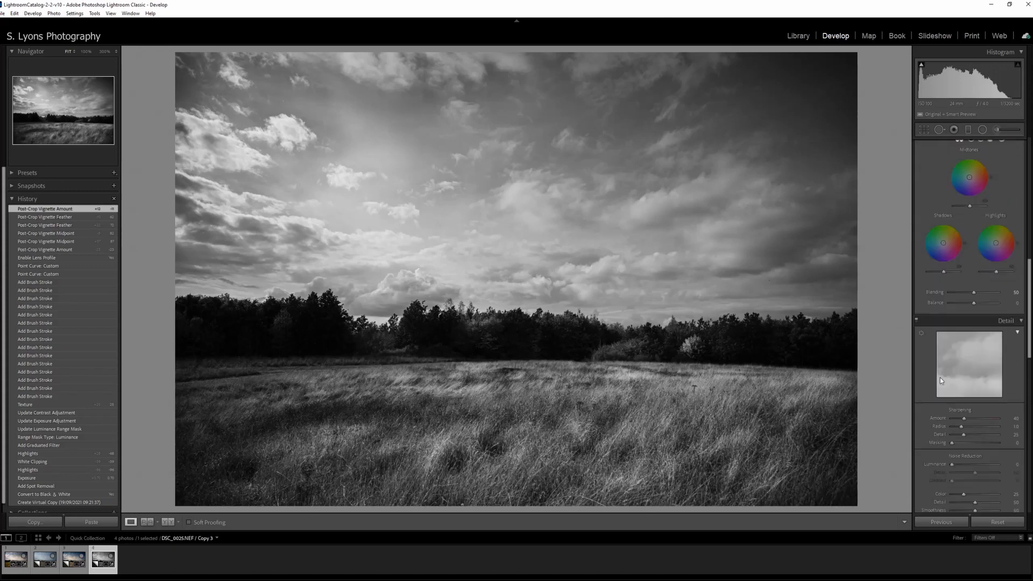
{"action": "scroll", "coordinate": [941, 376], "scroll_direction": "up", "scroll_amount": 5}
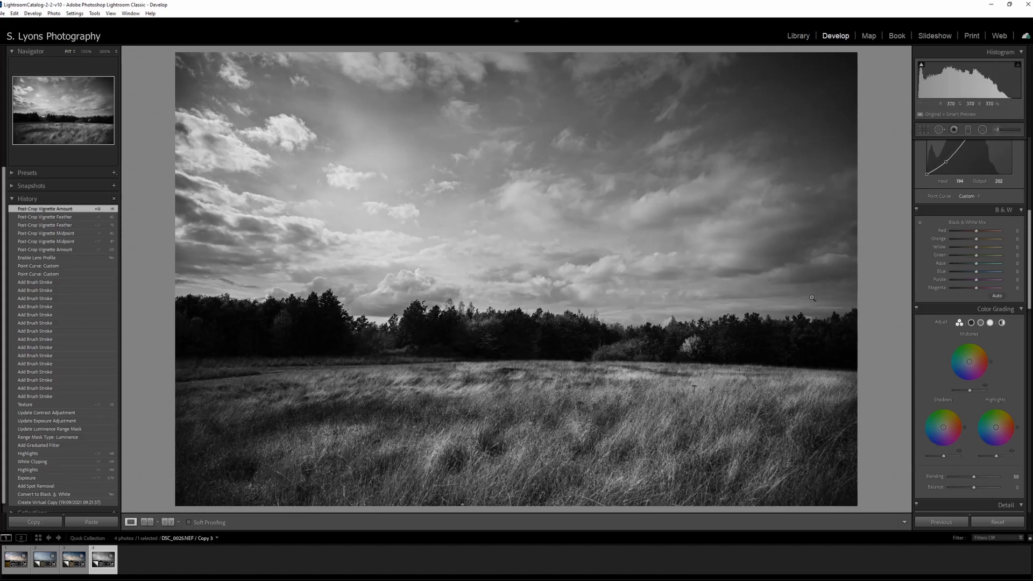
{"action": "key", "text": "backslash"}
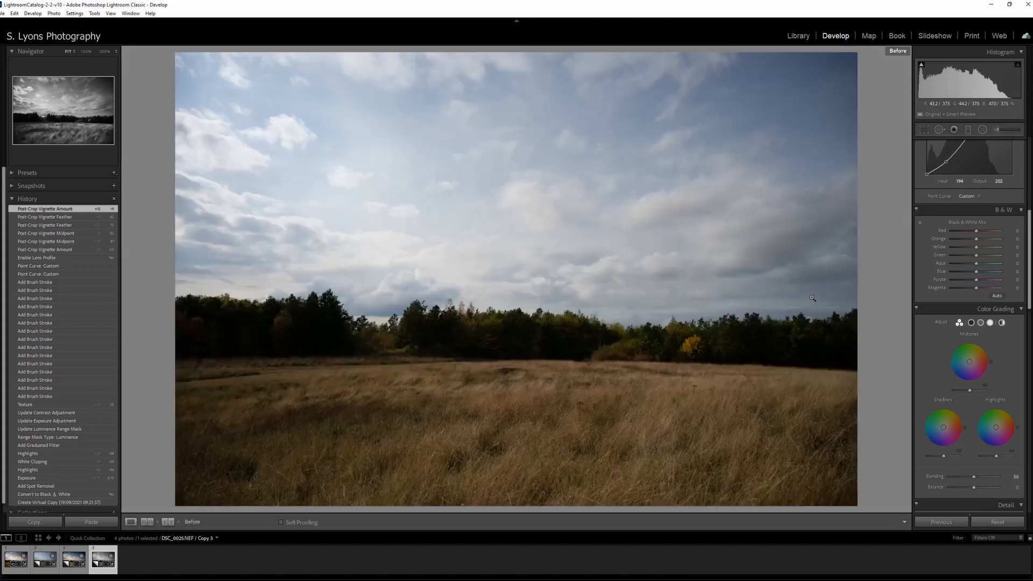
{"action": "key", "text": "backslash"}
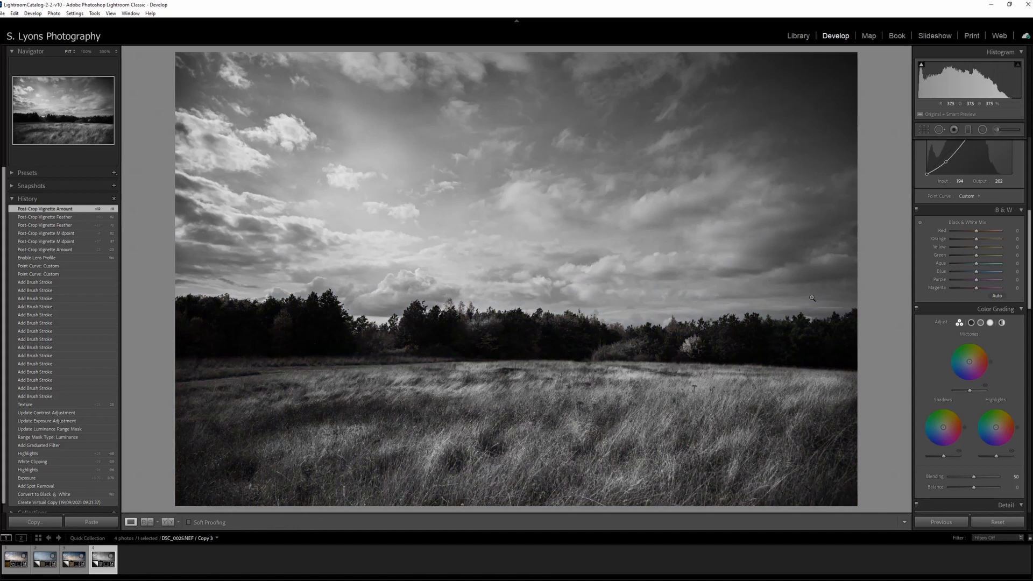